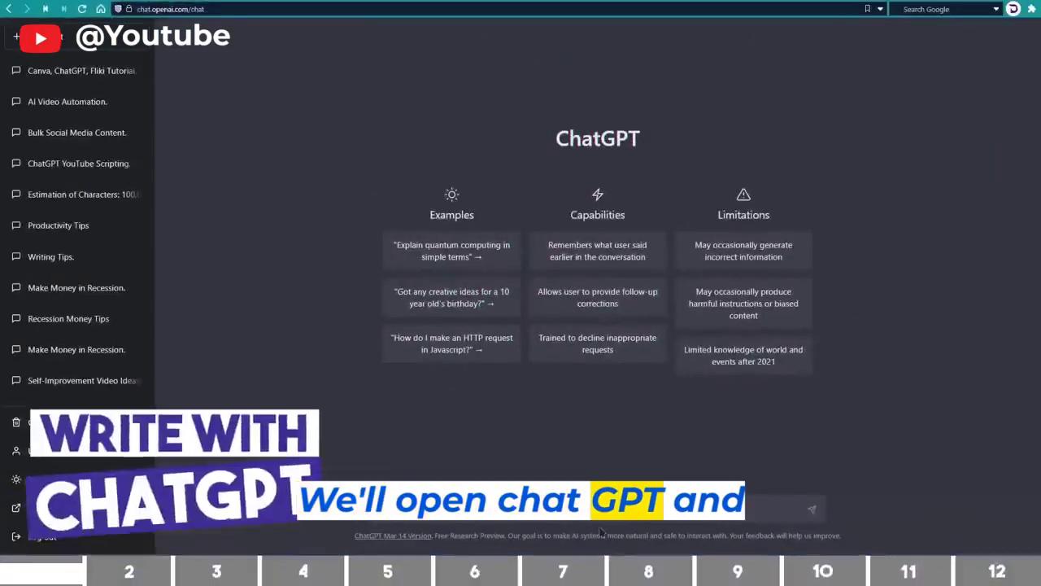
Step: Ask ChatGPT for 30 riddles with answers in a table, with emojis on questions and answers
type("Give")
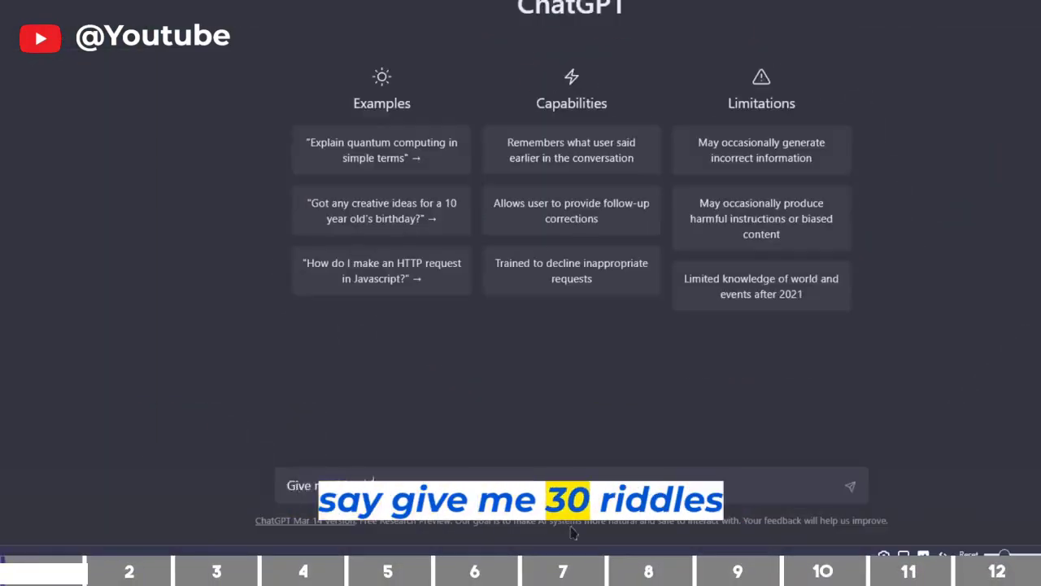
type("les and th")
type("s in a table")
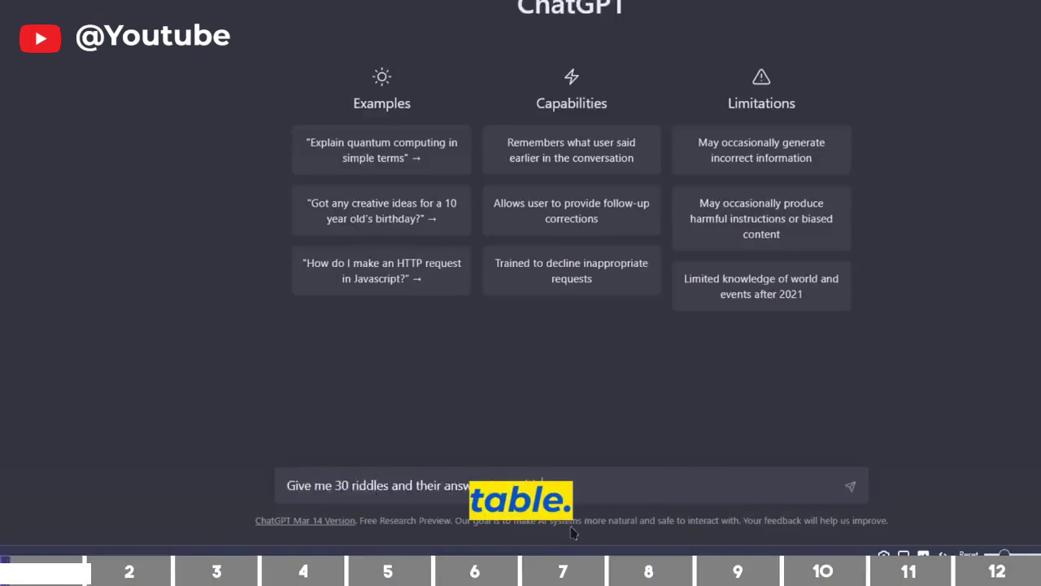
type(". Add")
type(" the end ")
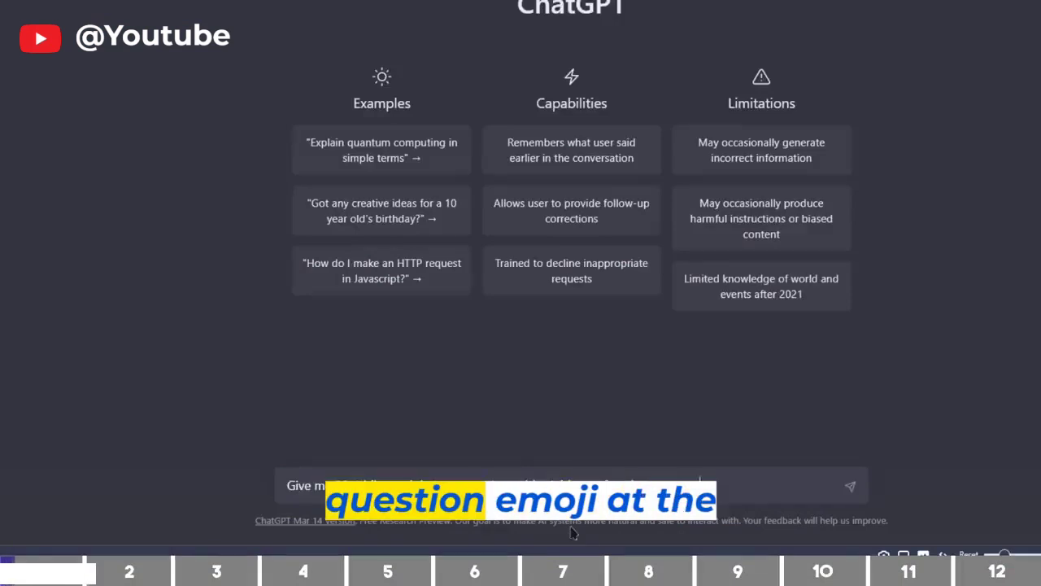
type(" the end of the quest")
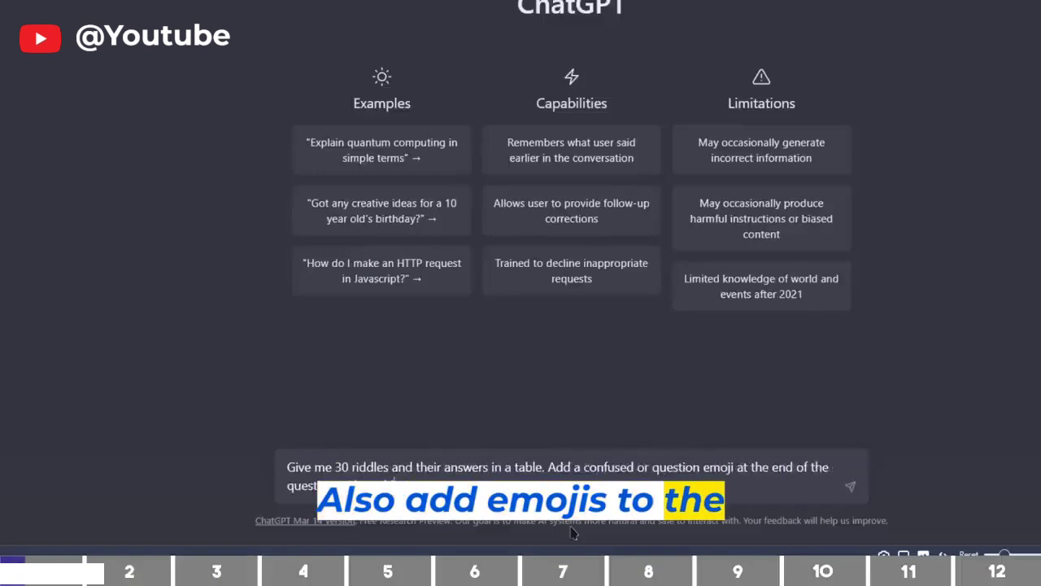
type("ions. Also add emojis to the answers where")
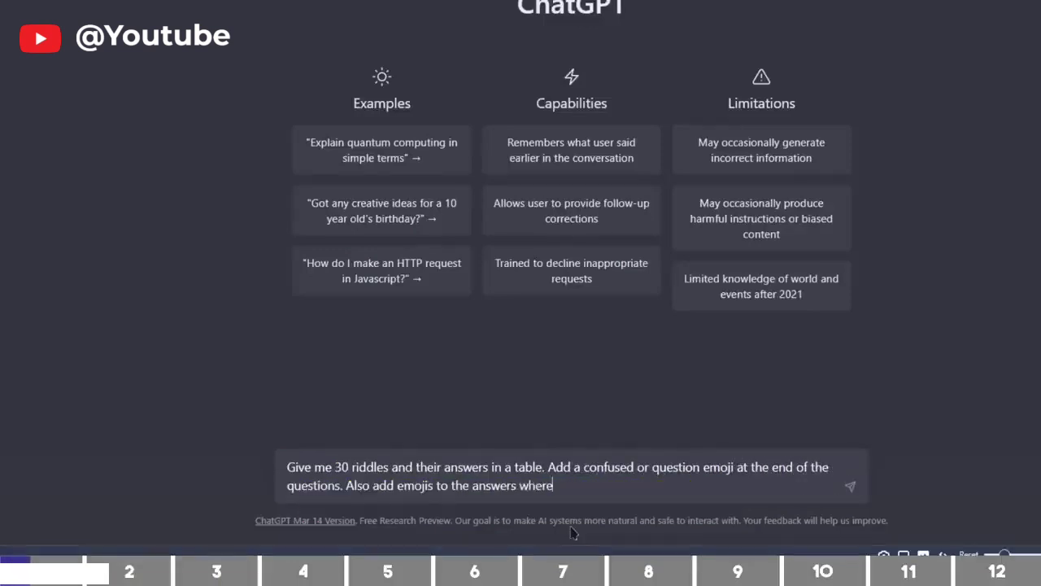
type(" possible.")
key("Return")
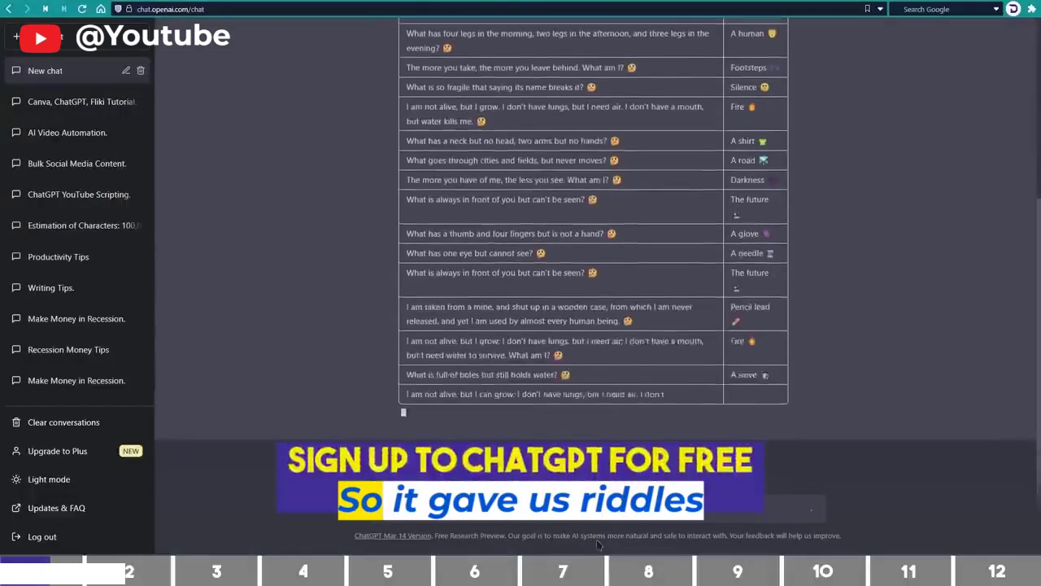
Step: Review the riddle table and ask ChatGPT to 'Write 5 more following the same format'
scroll(661, 404, "up", 5)
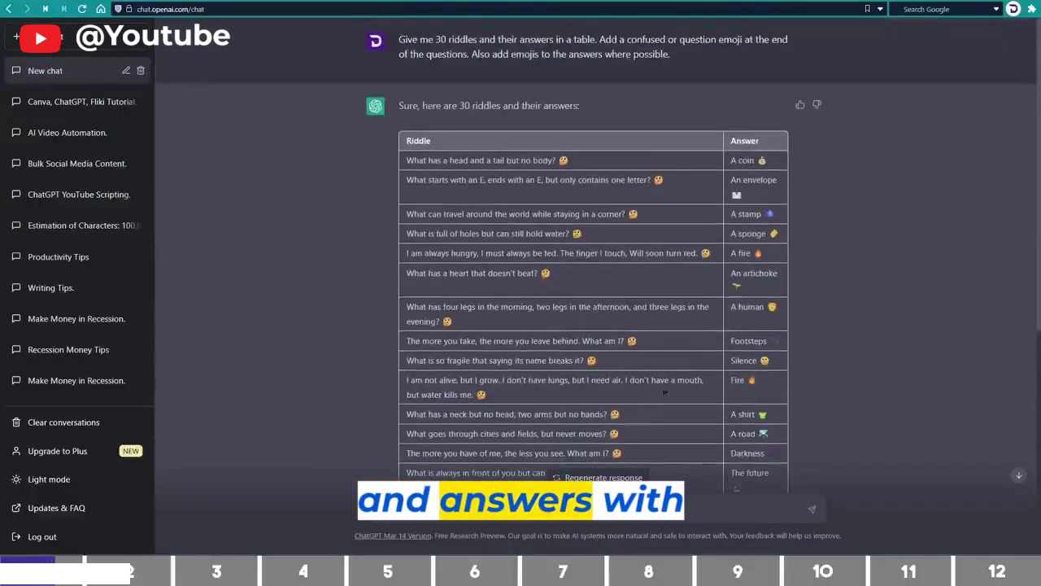
scroll(664, 392, "down", 4)
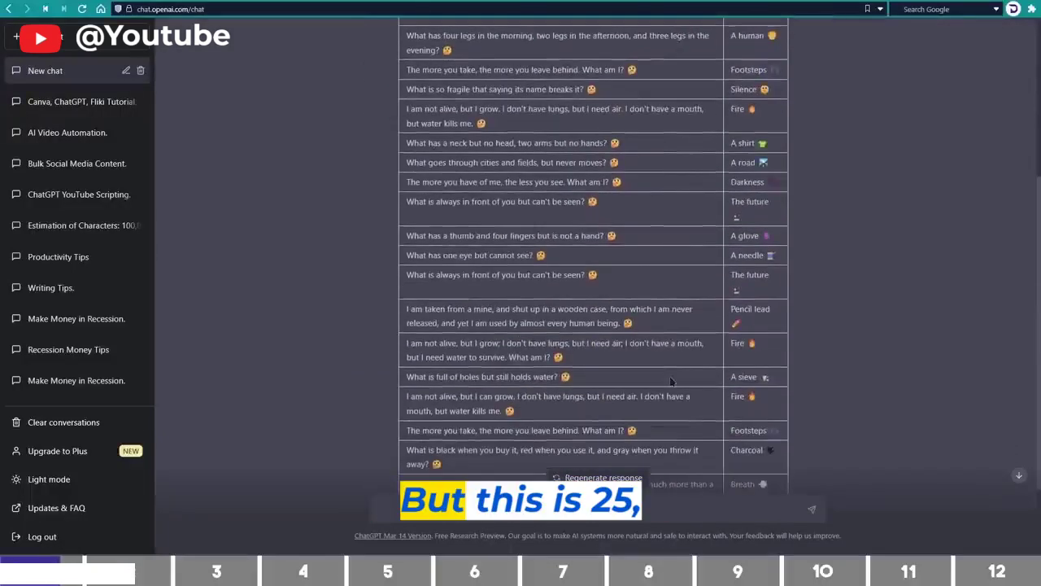
scroll(671, 381, "down", 3)
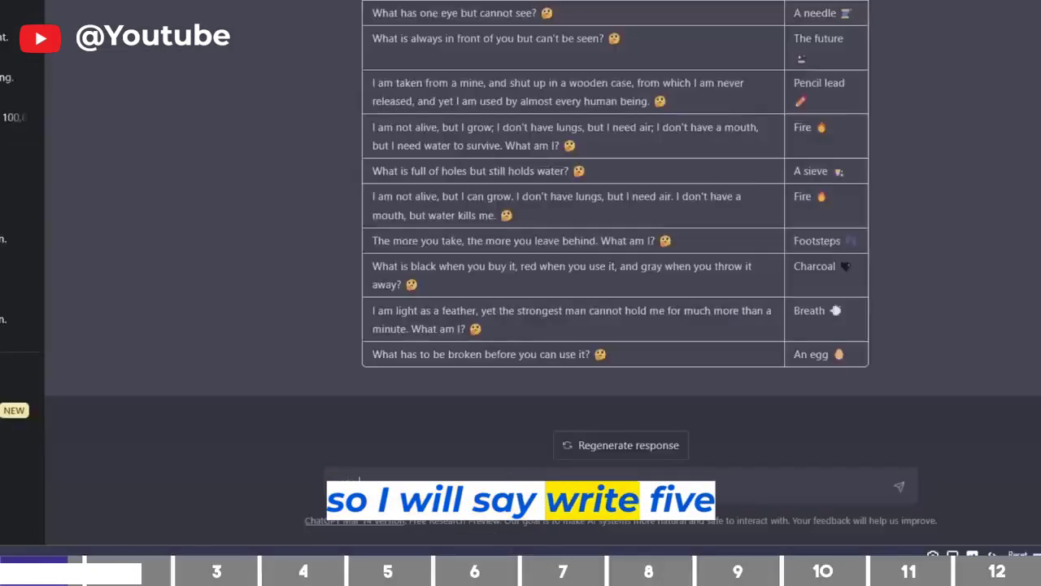
type("Write 5 more following the")
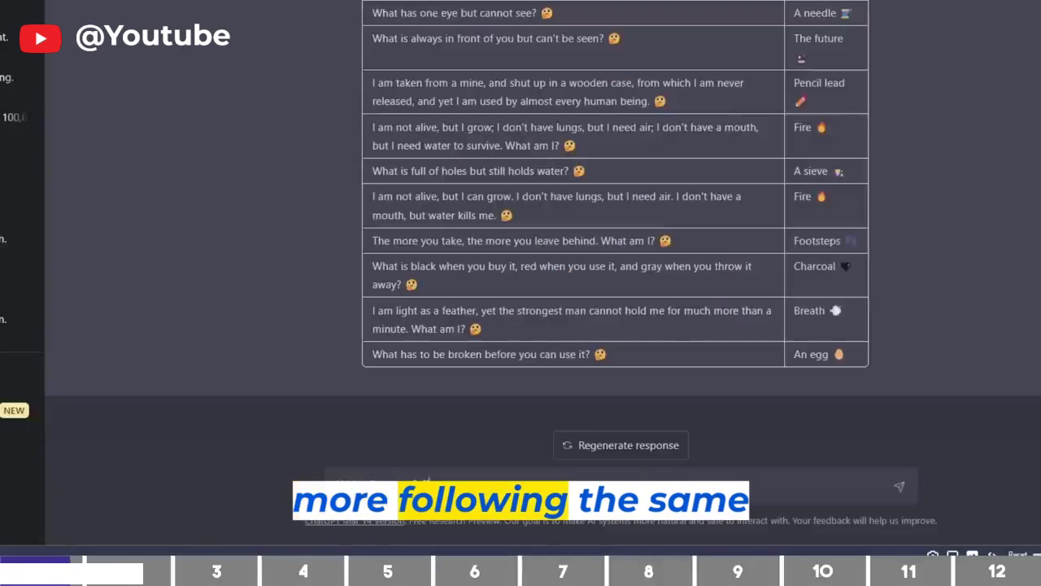
type(" same format")
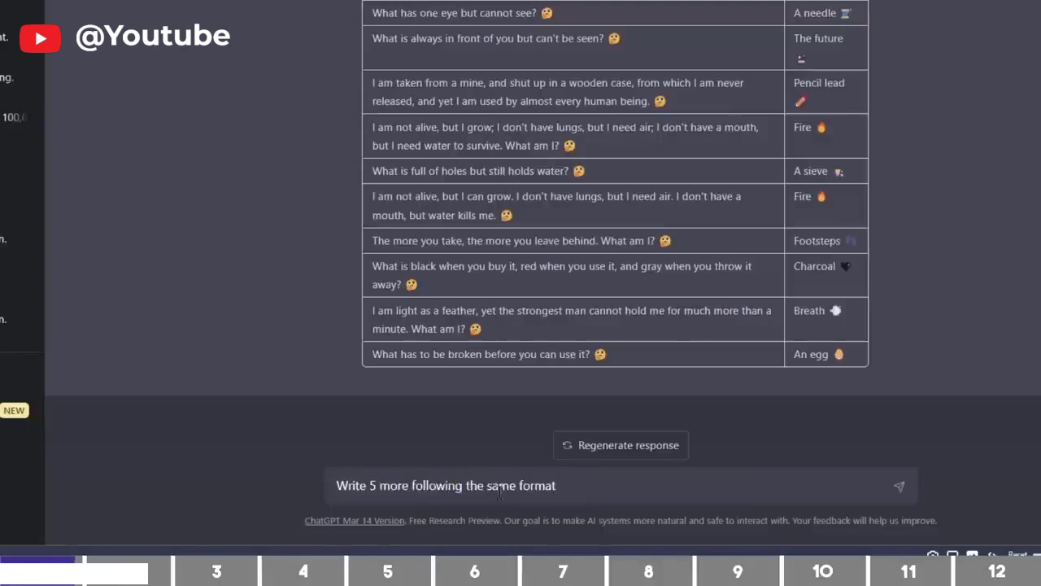
key("Return")
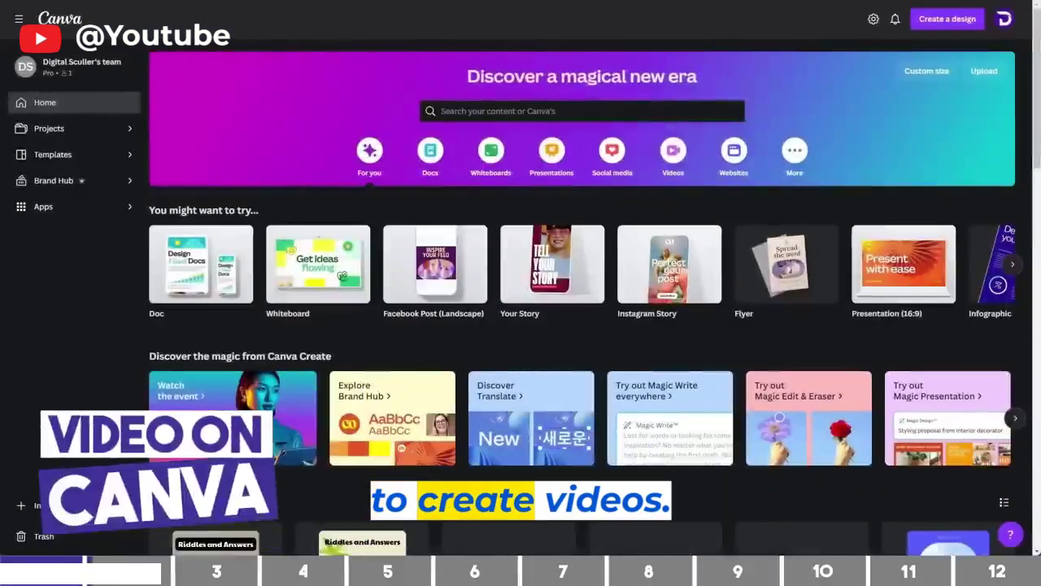
Step: Create a blank 1080 × 1920 px Mobile Video design from the Videos options
left_click(673, 157)
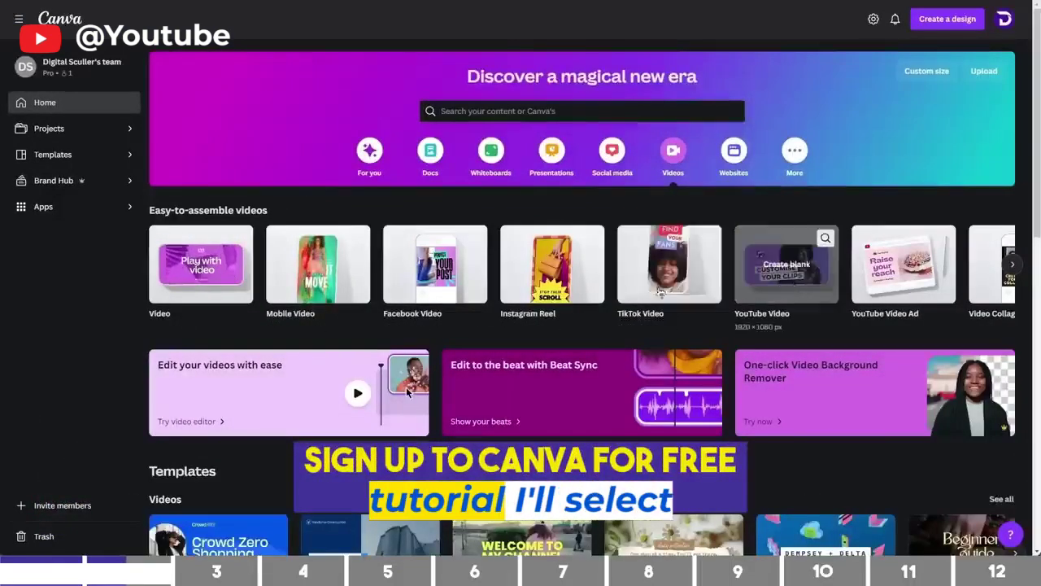
left_click(310, 280)
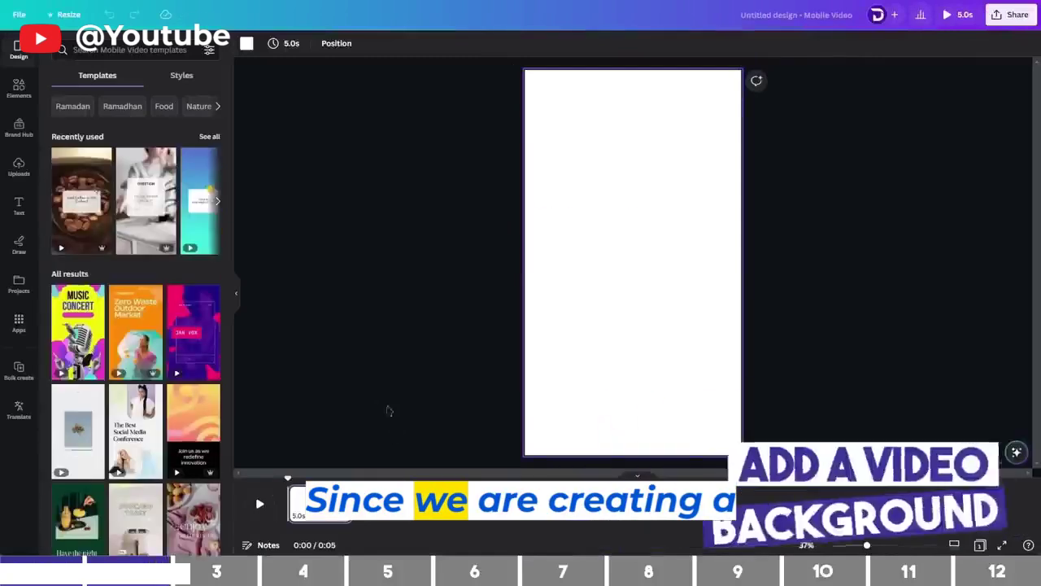
Step: Search Elements videos for 'riddle' and place the yellow 12.0s maze clip as the page background
left_click(18, 96)
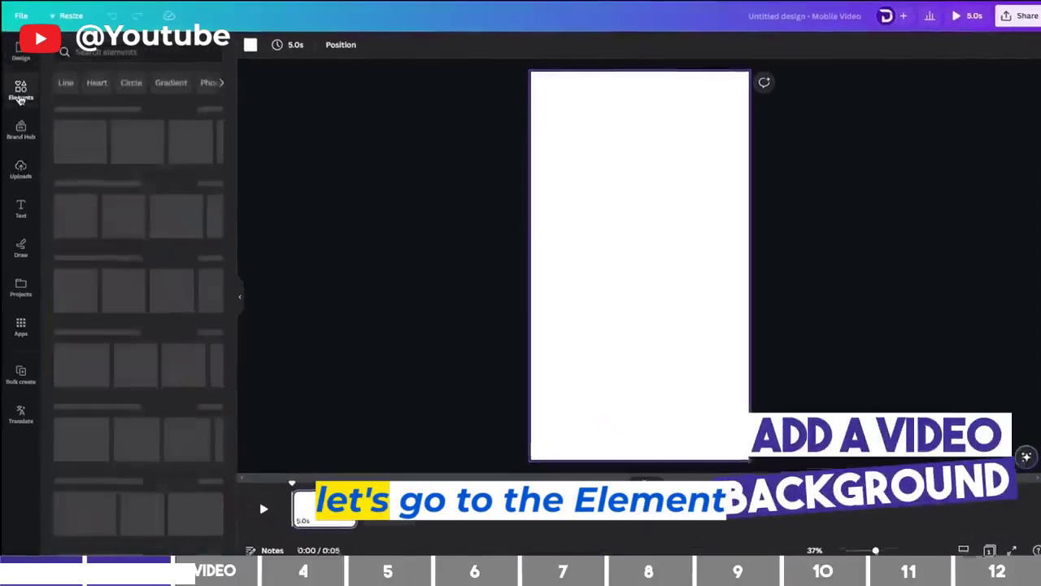
left_click(153, 56)
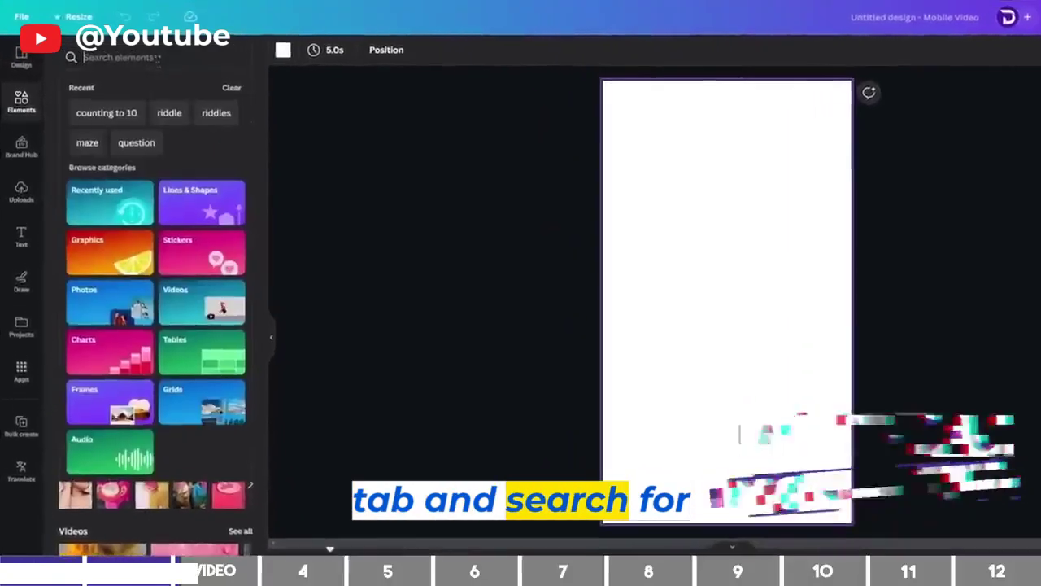
type("riddle")
key("Return")
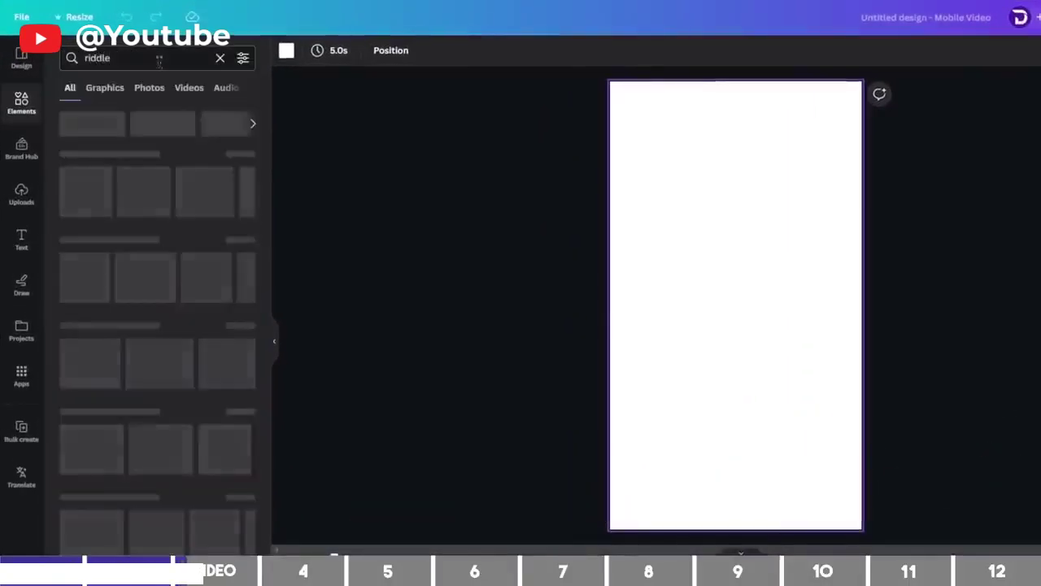
left_click(180, 89)
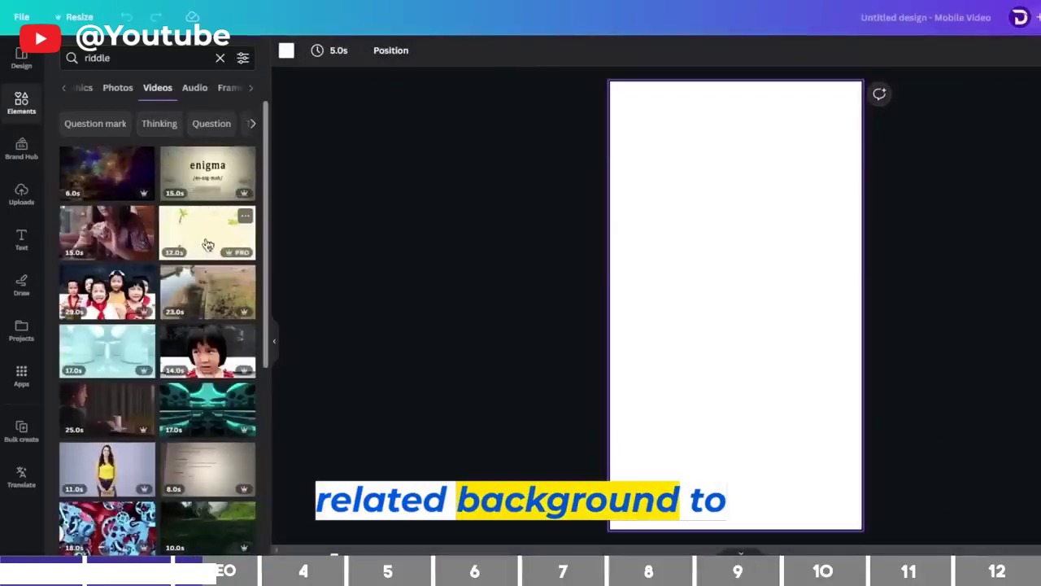
left_click_drag(207, 245, 594, 276)
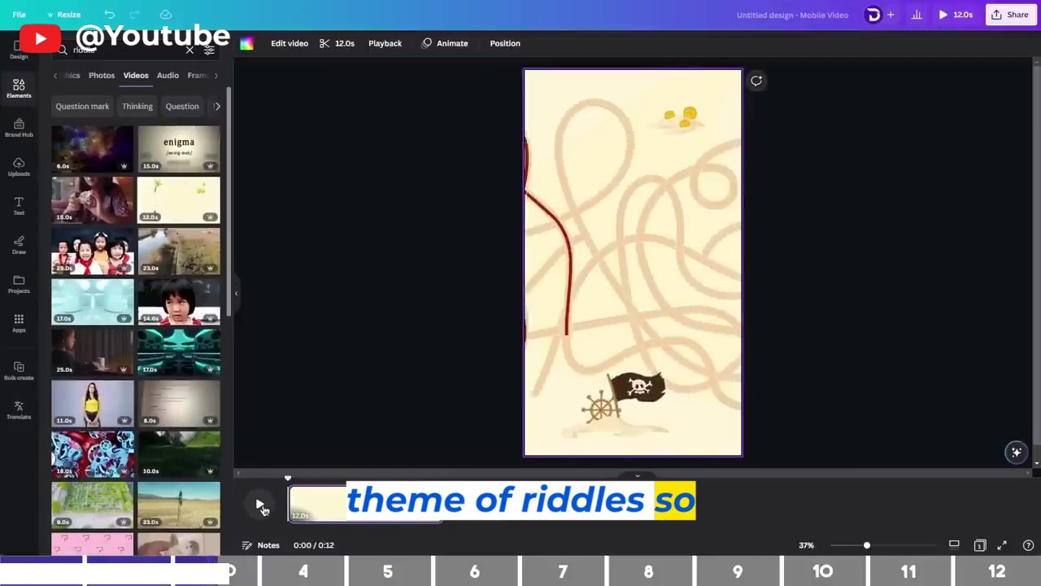
Step: Set the maze background video's playback speed to 0.75, stretching it to 16 seconds
mouse_move(563, 352)
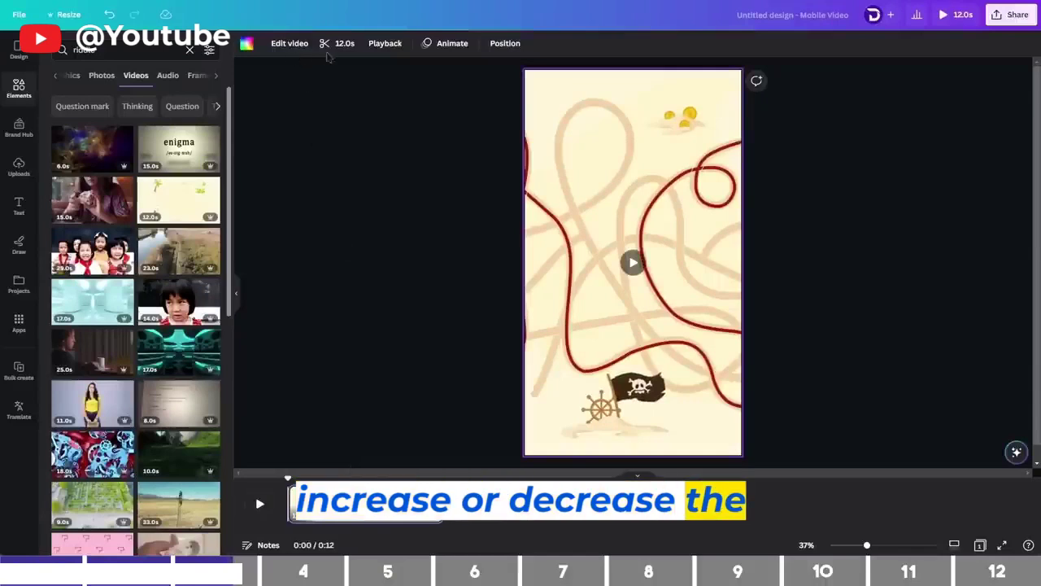
left_click(385, 45)
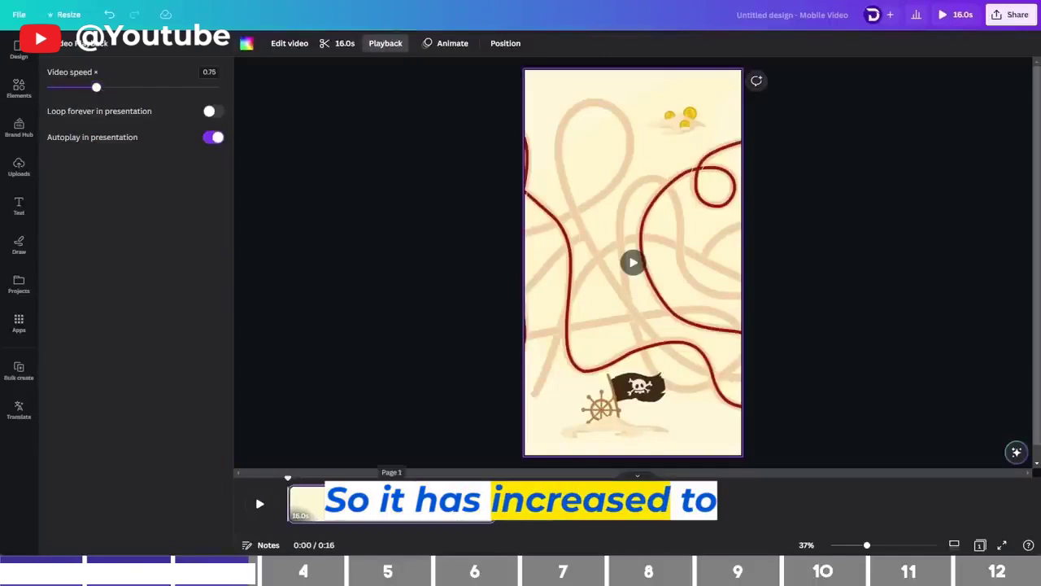
left_click(356, 398)
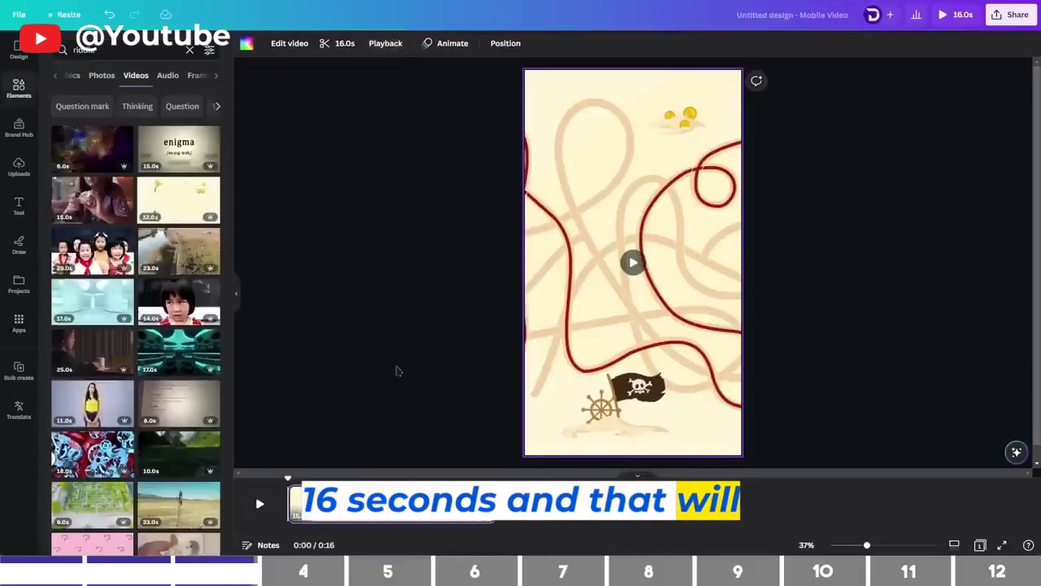
left_click(420, 348)
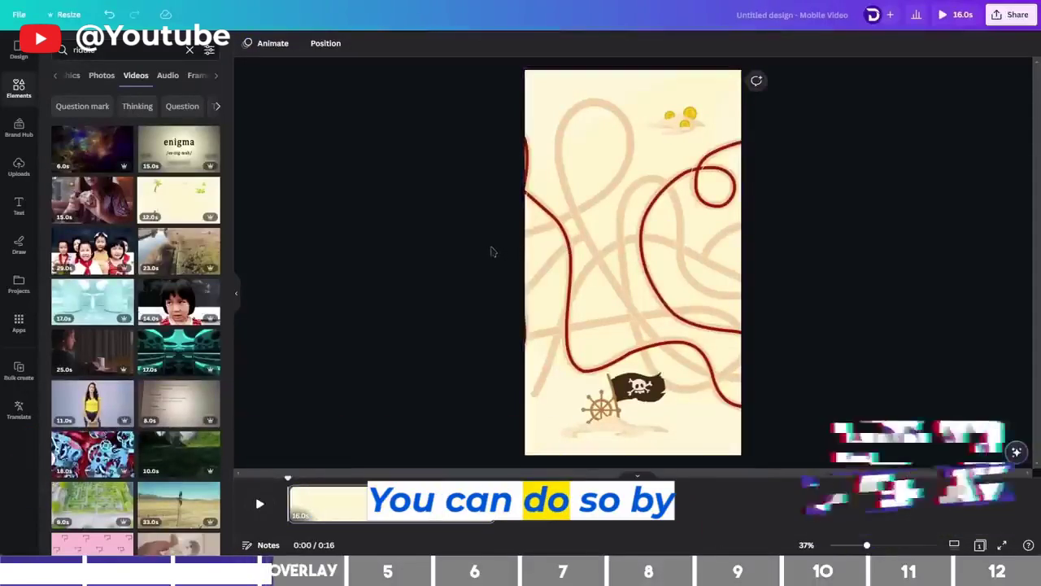
Step: Cover the whole page with a black rectangle and lower its transparency to 38
key("r")
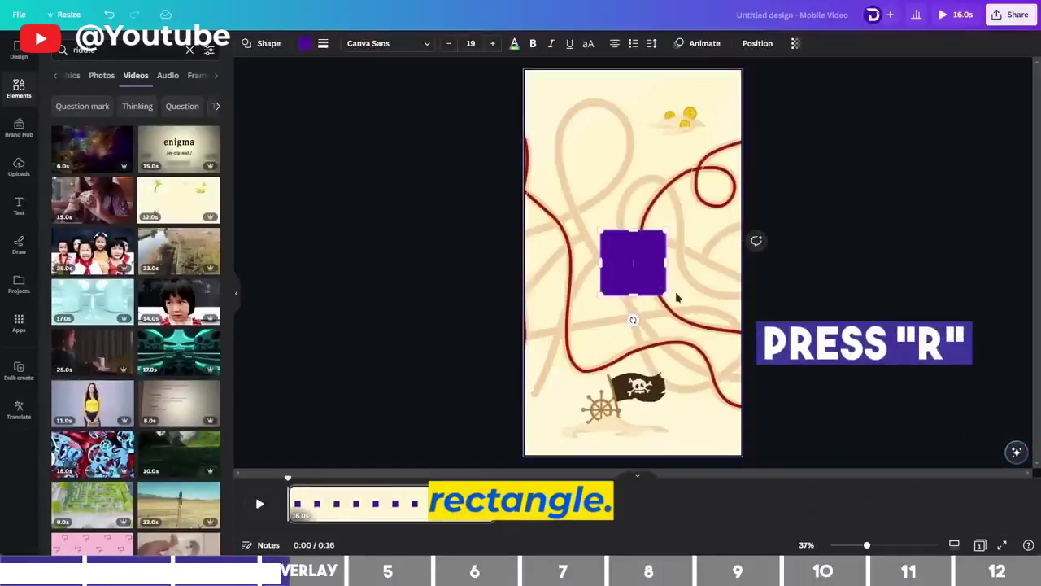
left_click_drag(666, 294, 787, 472)
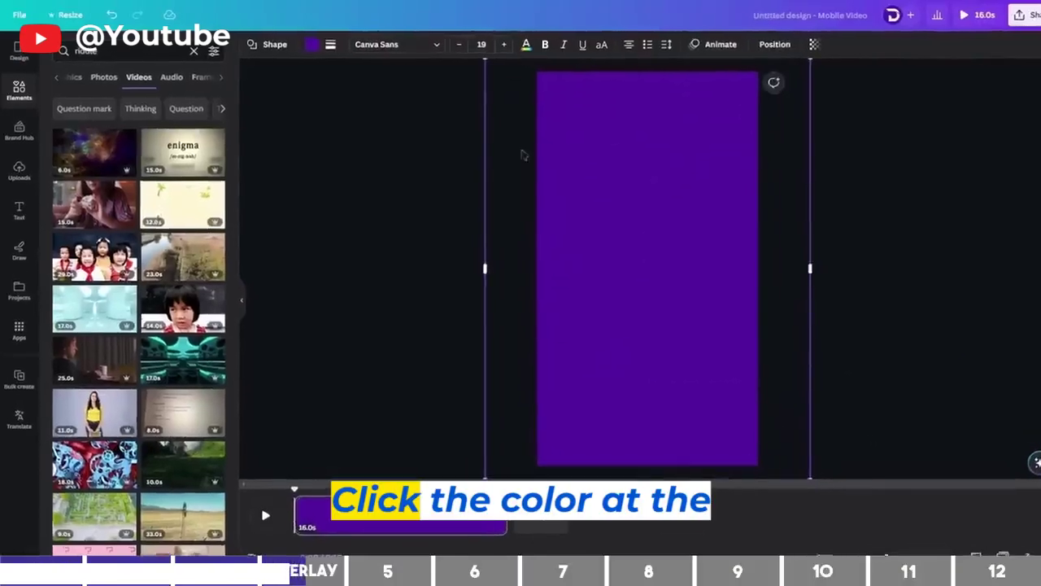
left_click(311, 45)
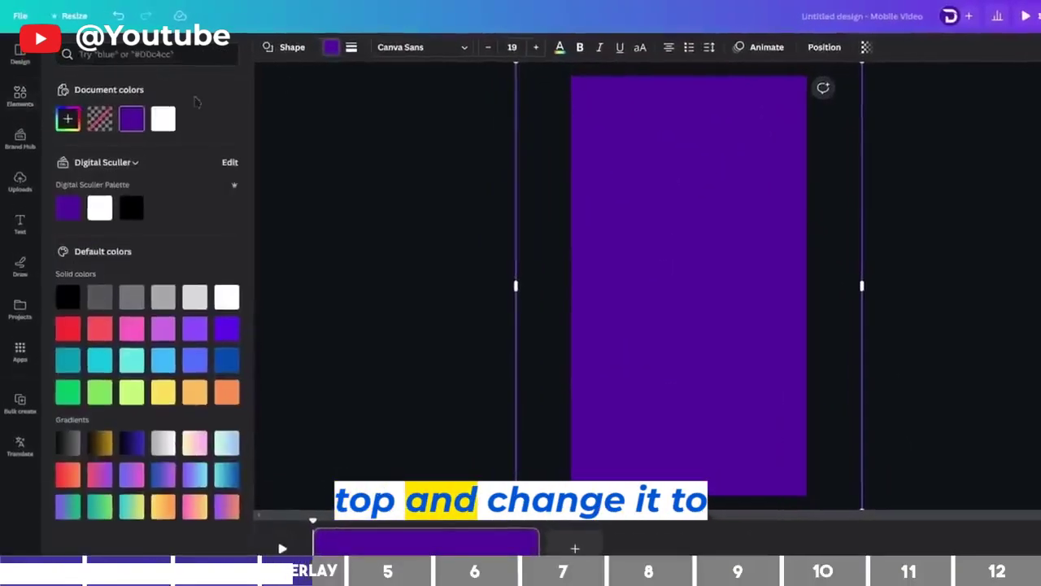
left_click(135, 209)
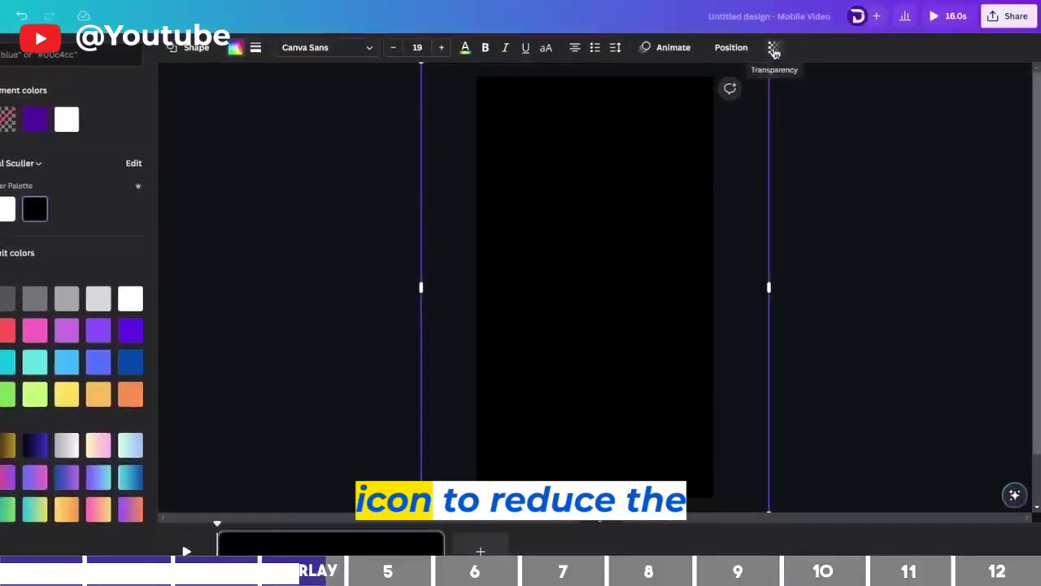
left_click(774, 49)
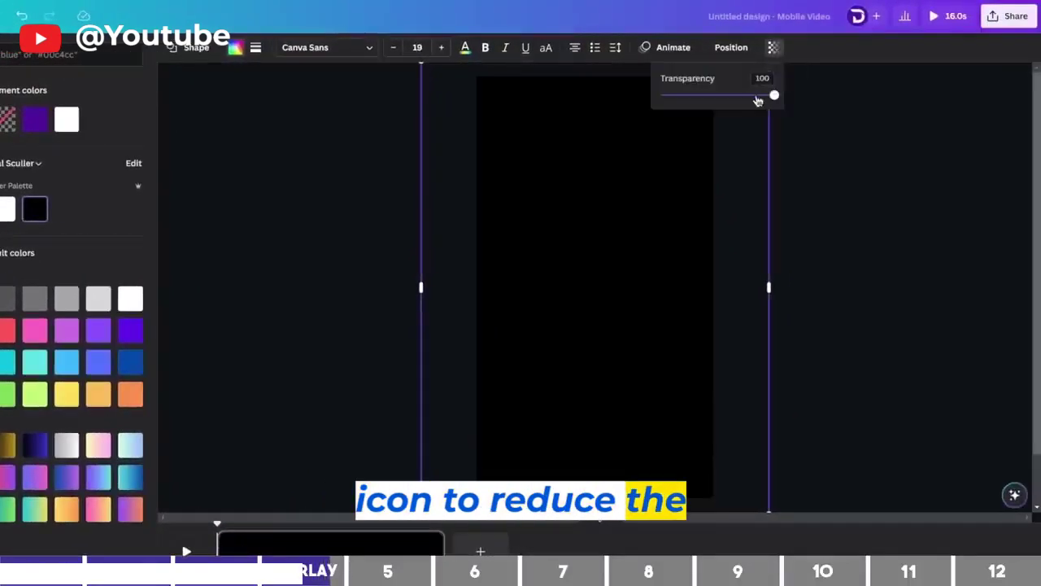
left_click_drag(755, 100, 708, 98)
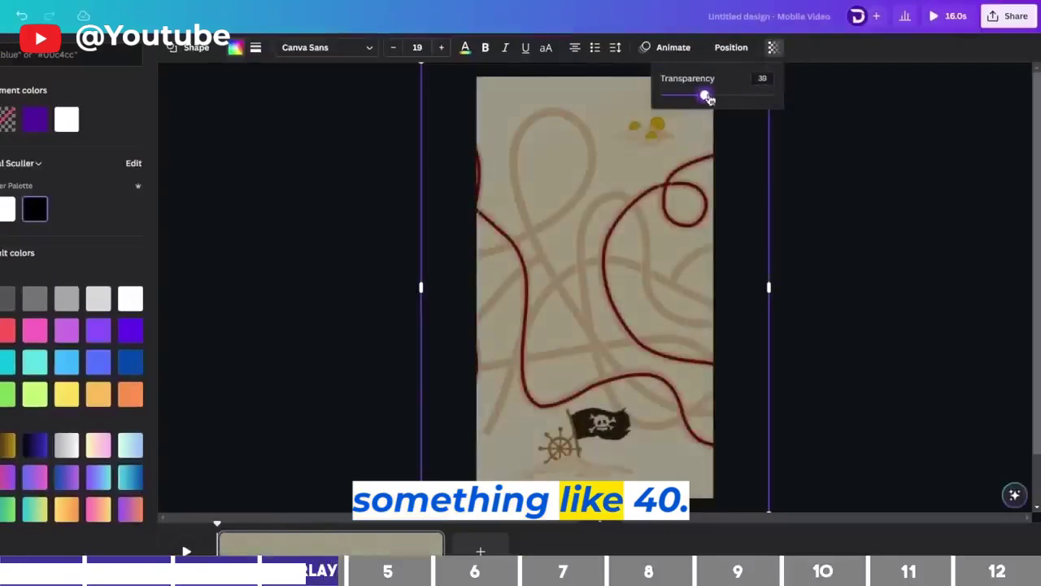
Step: Add a heading text box near the page top reading 'Riddles and answers'
left_click(828, 237)
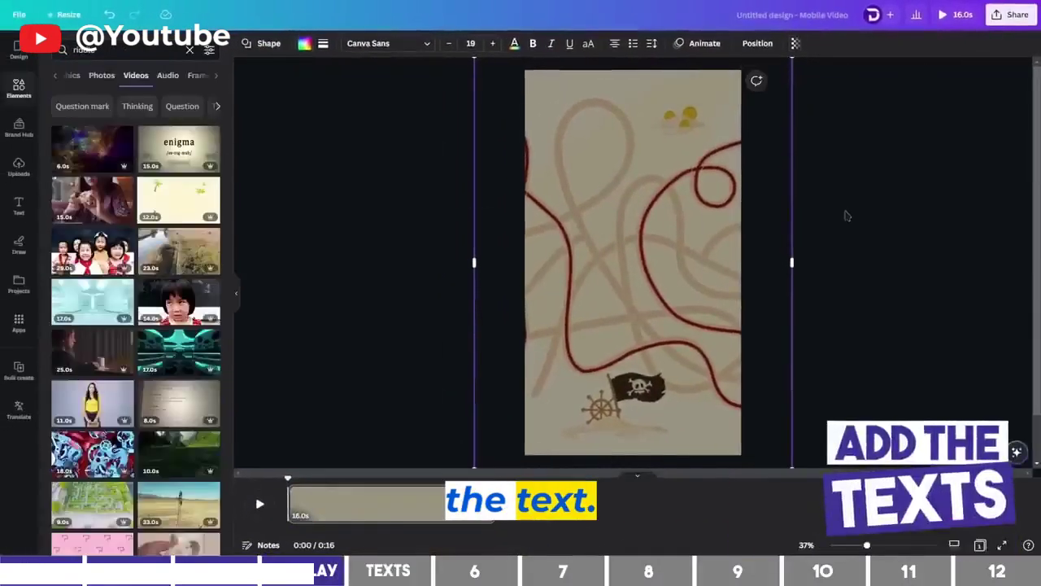
left_click(846, 216)
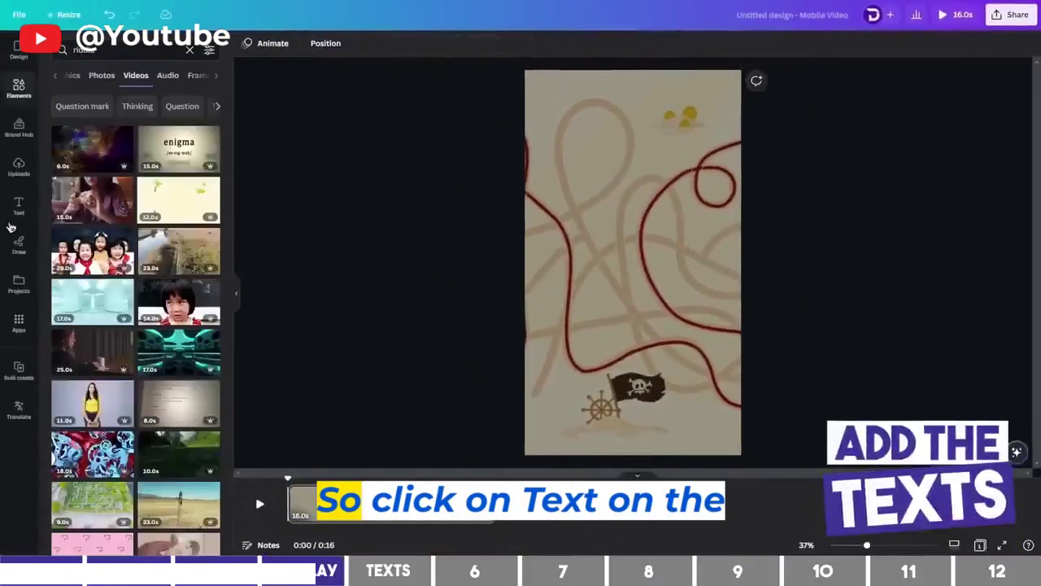
left_click(20, 207)
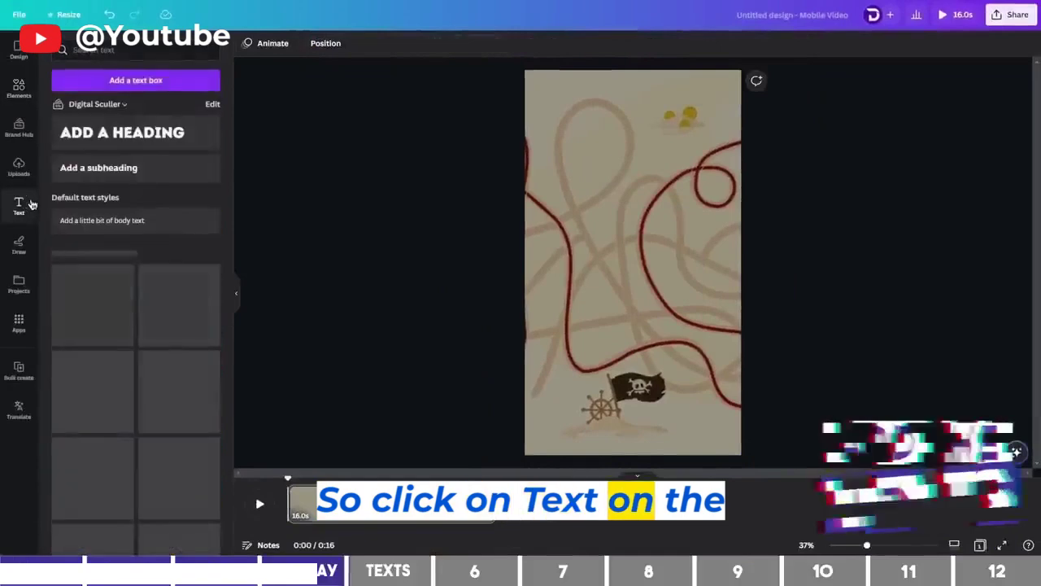
left_click(151, 137)
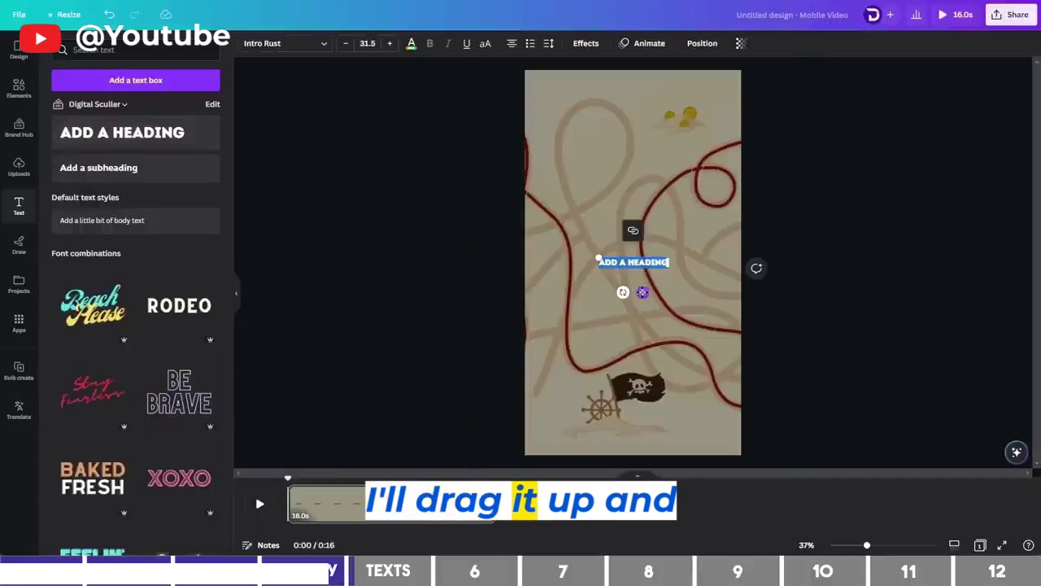
left_click_drag(620, 217, 614, 190)
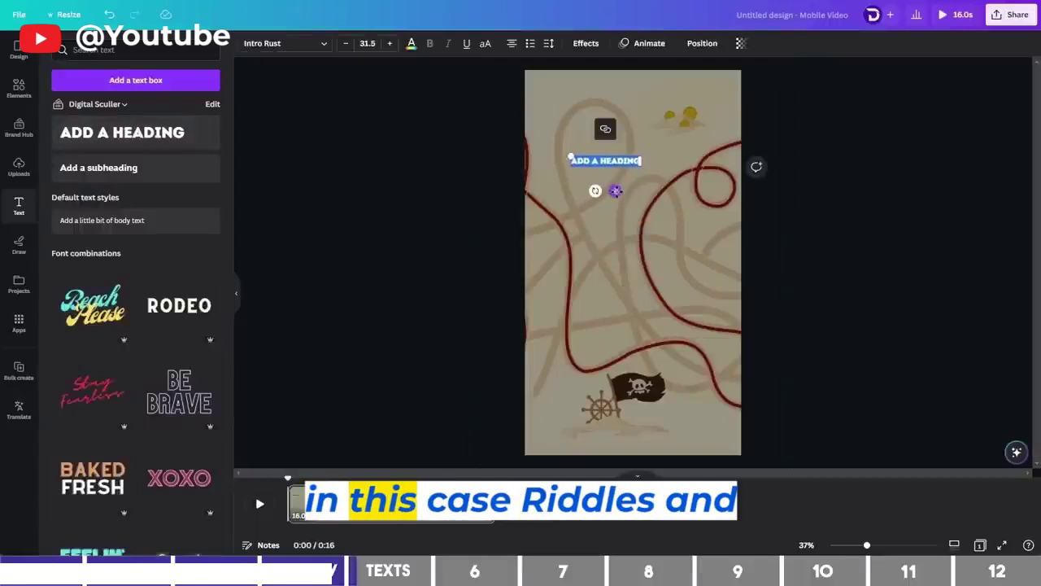
type("les and")
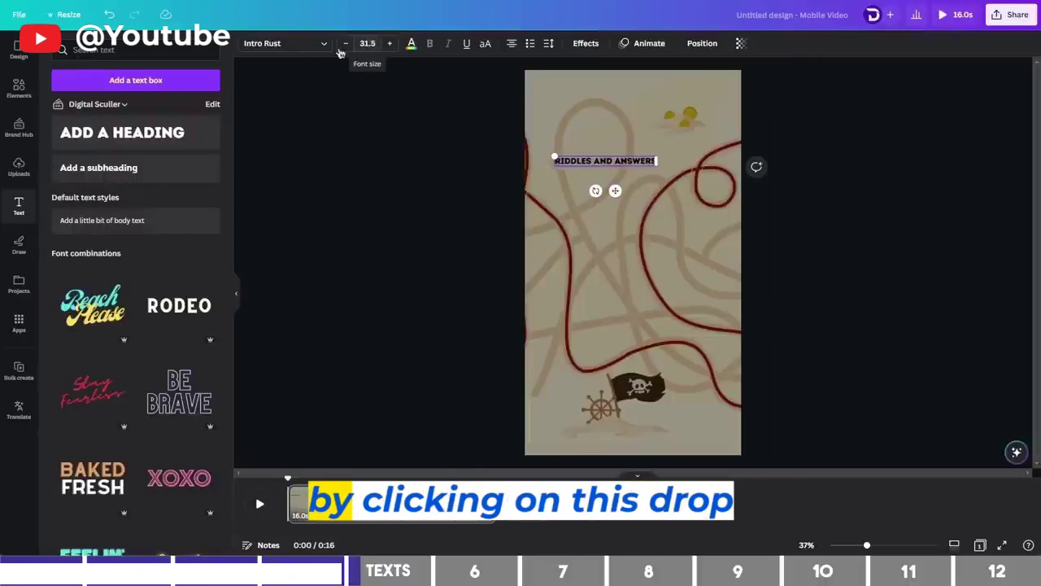
Step: Change the heading's font from Intro Rust to Paytone One
left_click(284, 43)
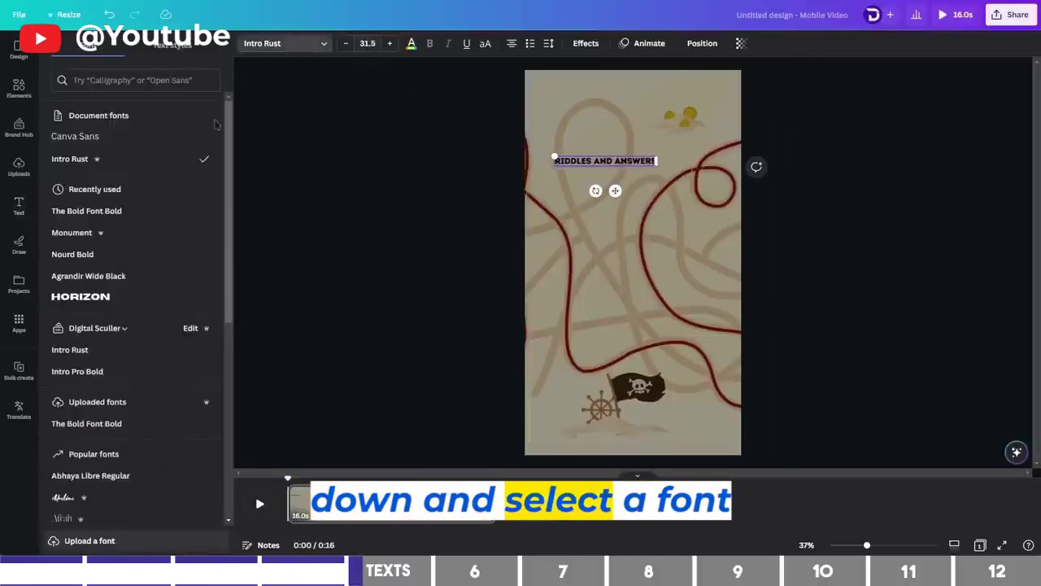
left_click(157, 80)
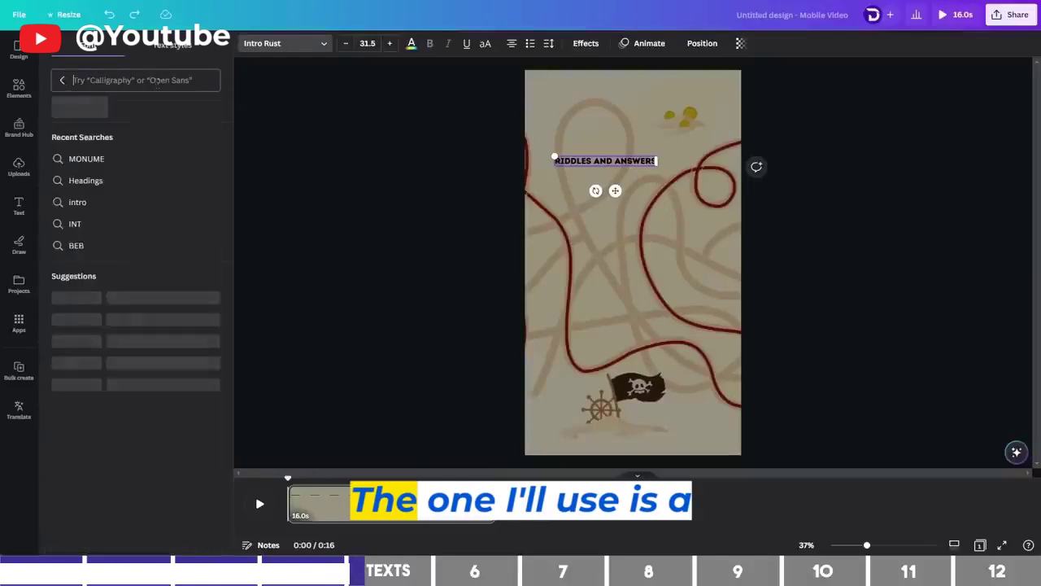
type("pay")
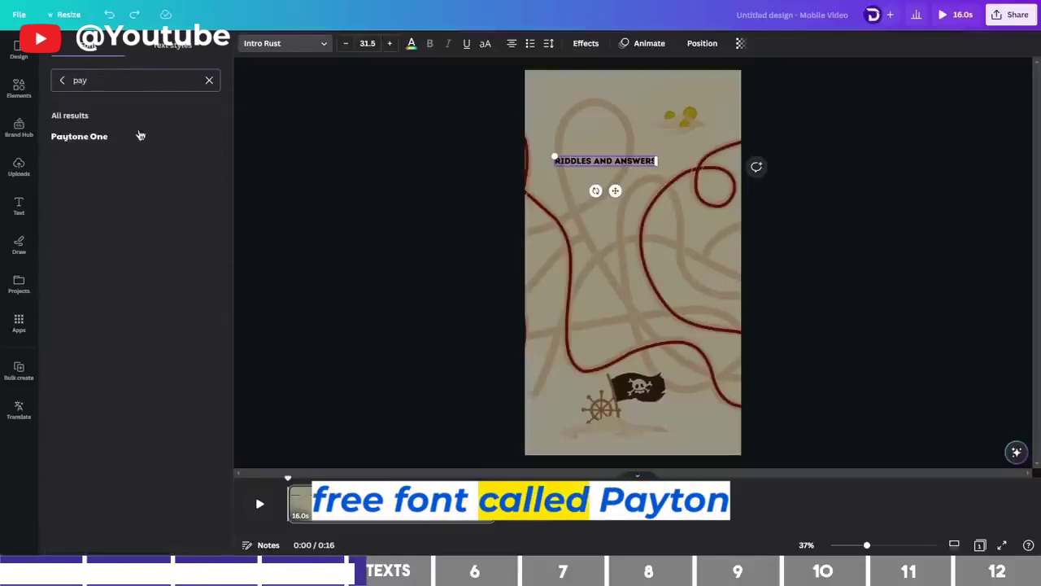
left_click(114, 143)
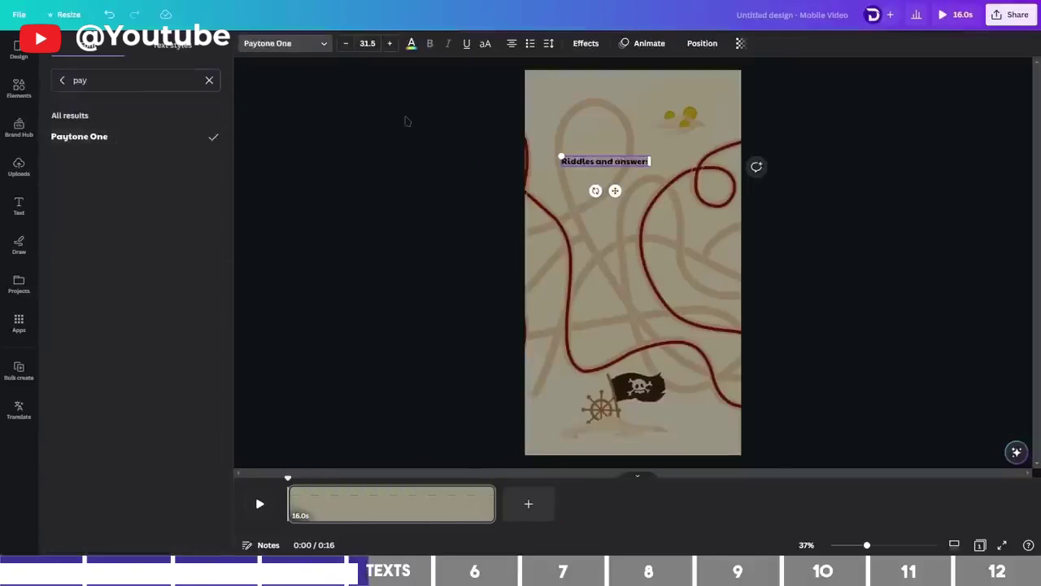
left_click(368, 43)
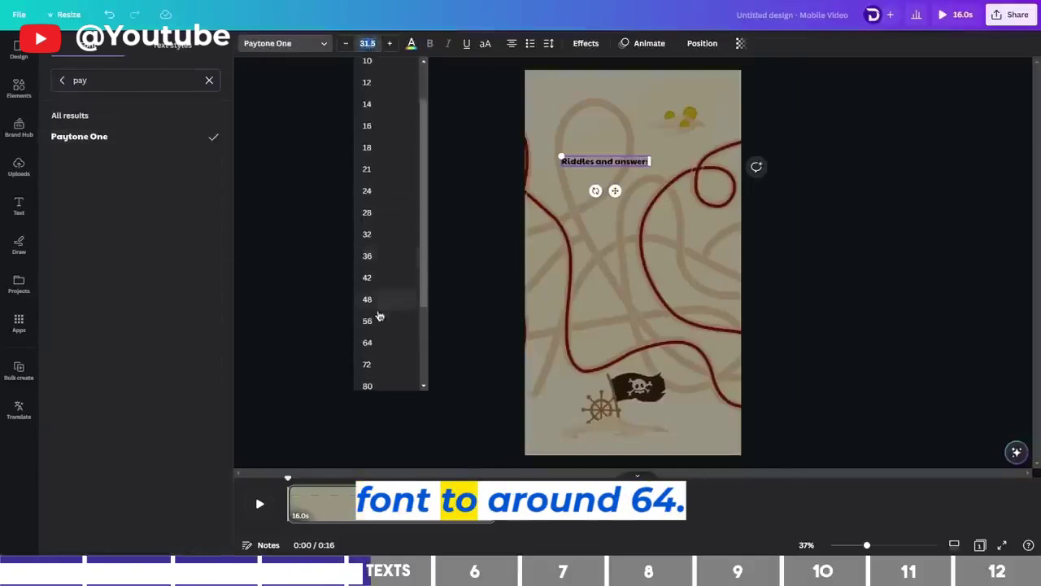
Step: Set the heading to size 64 and widen it onto one line at the page top
left_click(383, 342)
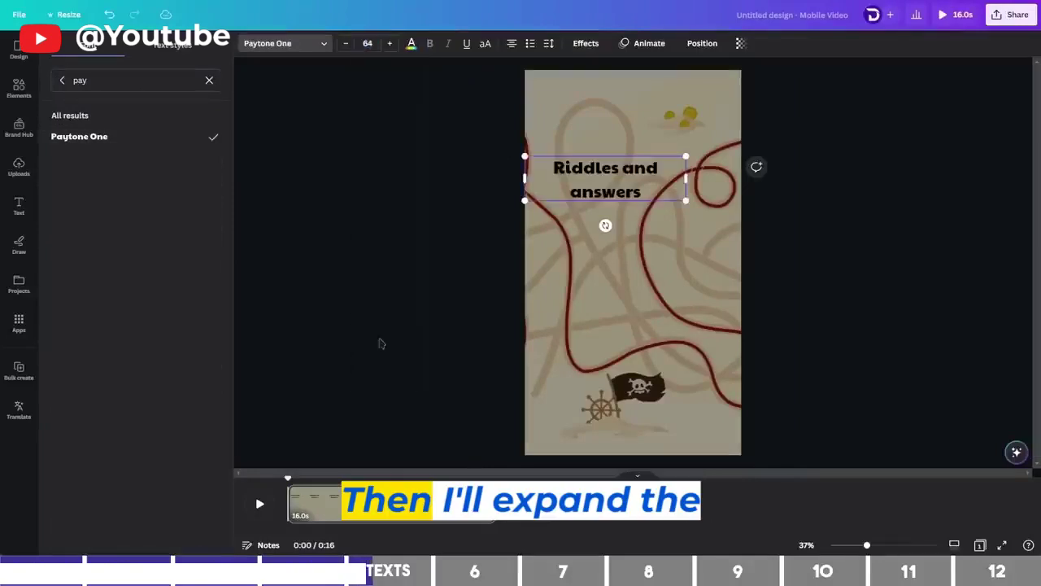
left_click_drag(686, 178, 724, 174)
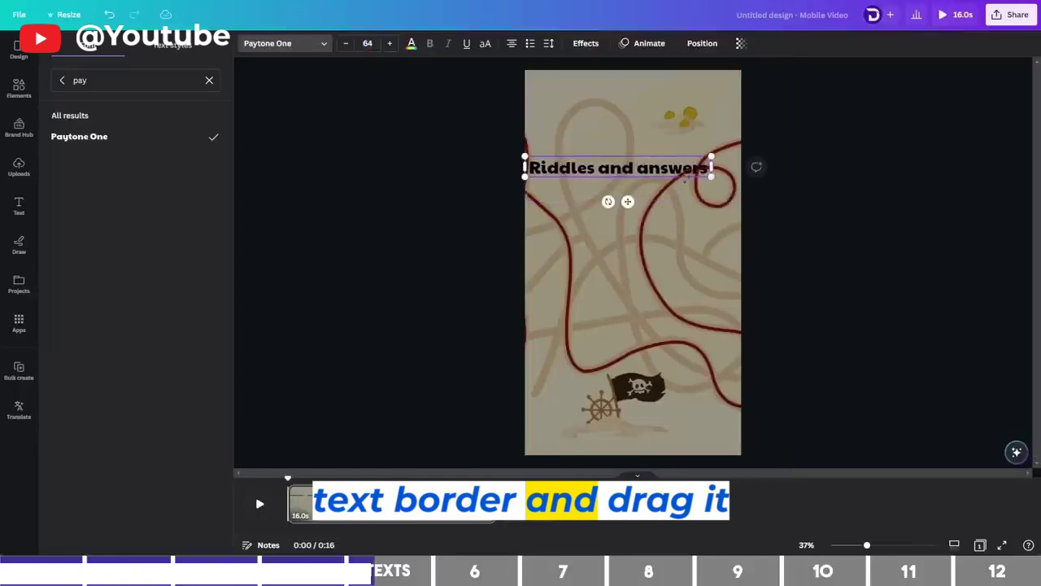
left_click_drag(625, 200, 644, 136)
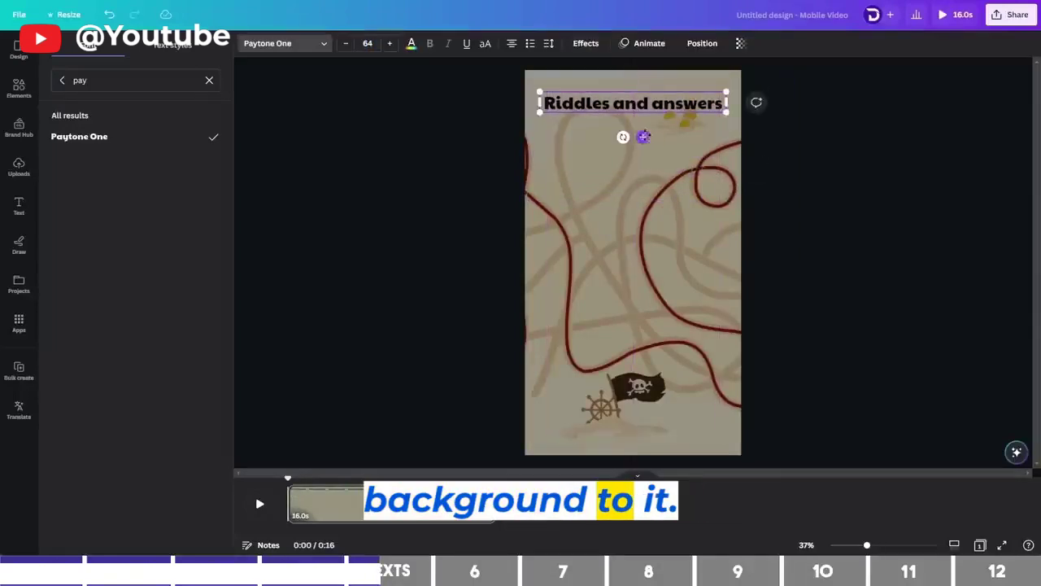
Step: Give the heading a yellow Background text effect highlight
left_click(586, 44)
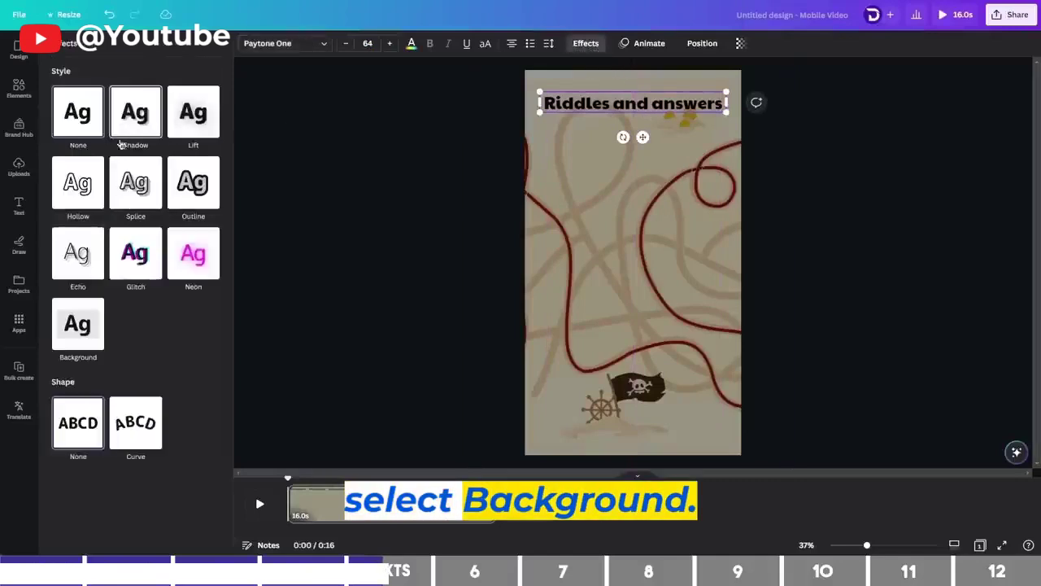
left_click(84, 326)
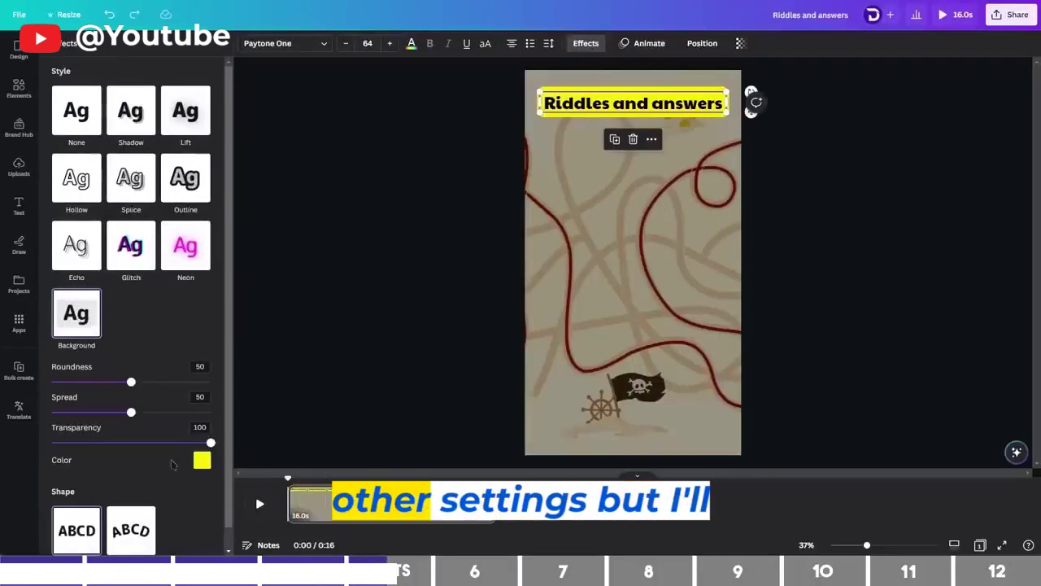
left_click(575, 325)
left_click(596, 106)
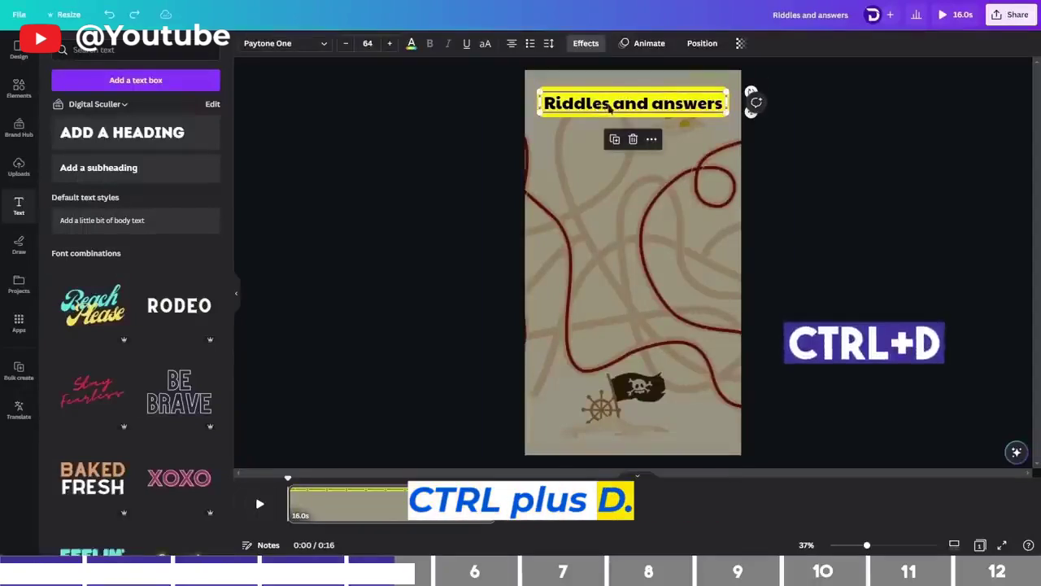
Step: Duplicate the heading mid-page with Effects set to None, then select ChatGPT's four-legs riddle
key("ctrl+d")
left_click_drag(612, 110, 622, 212)
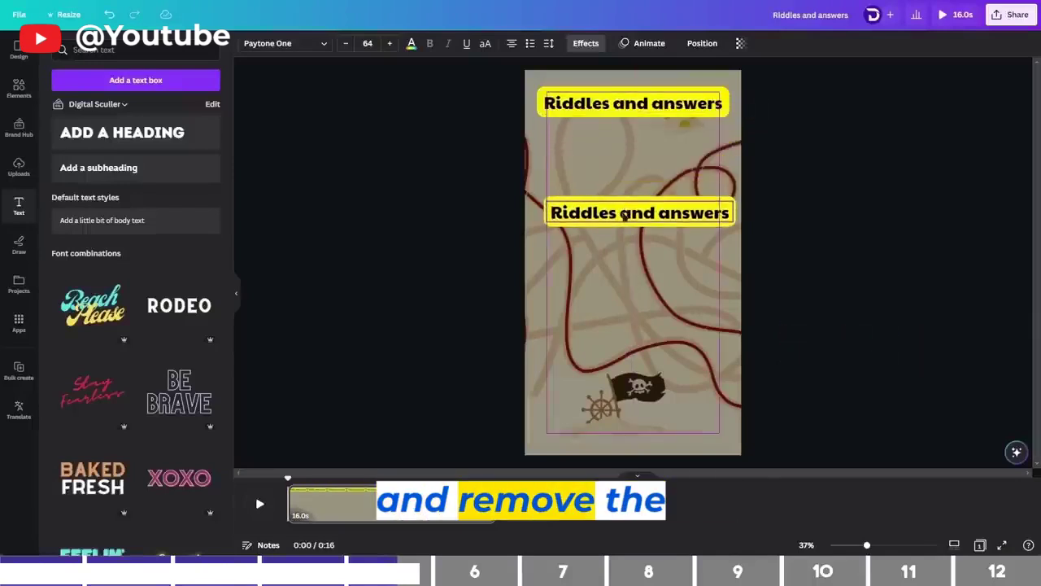
left_click(585, 43)
left_click(74, 114)
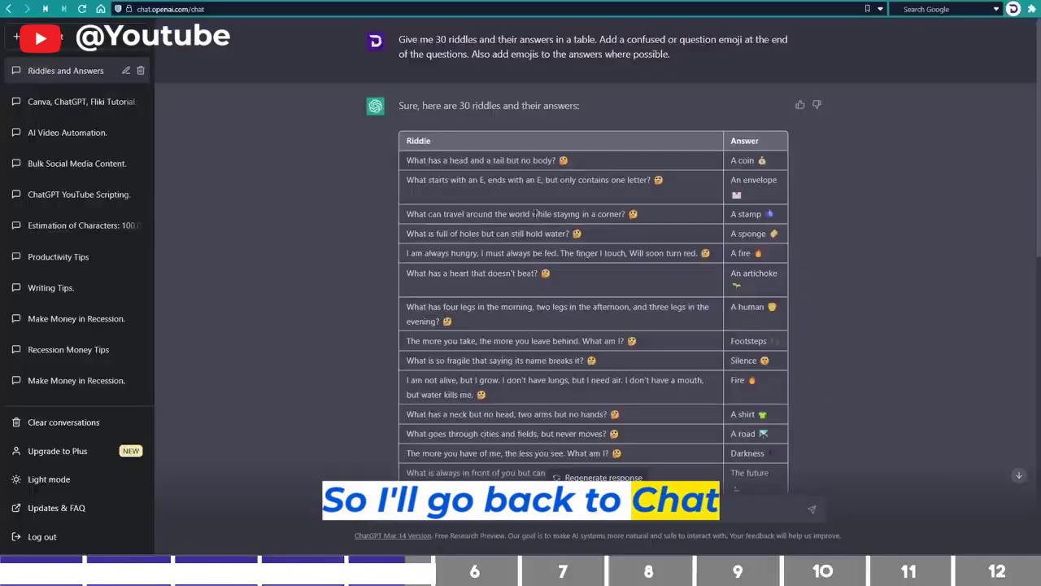
left_click_drag(454, 321, 407, 309)
key("ctrl+c")
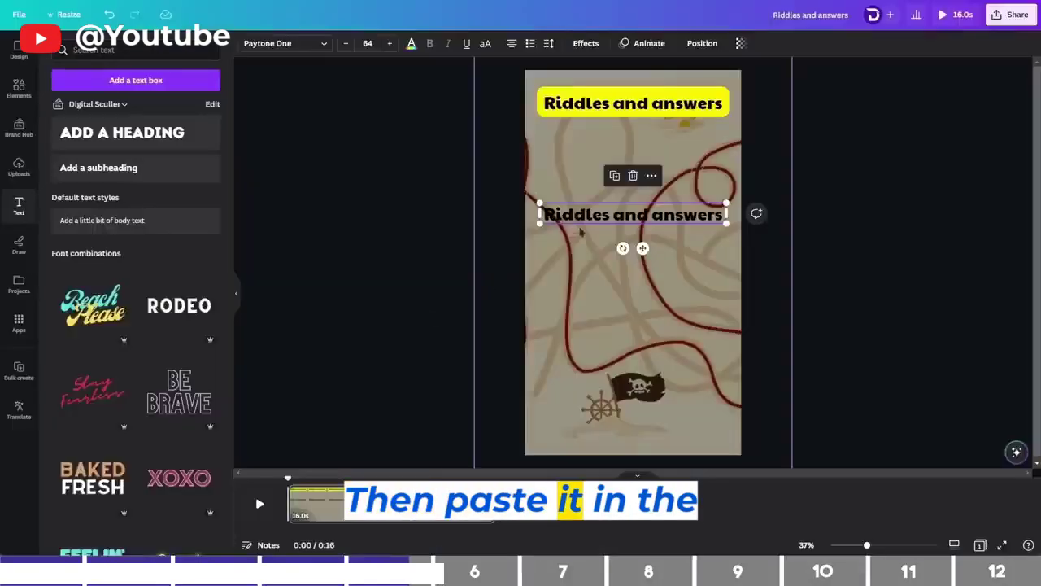
Step: Replace the heading copy's text with the riddle, set it to size 72, and move it higher
key("ctrl+a")
key("ctrl+v")
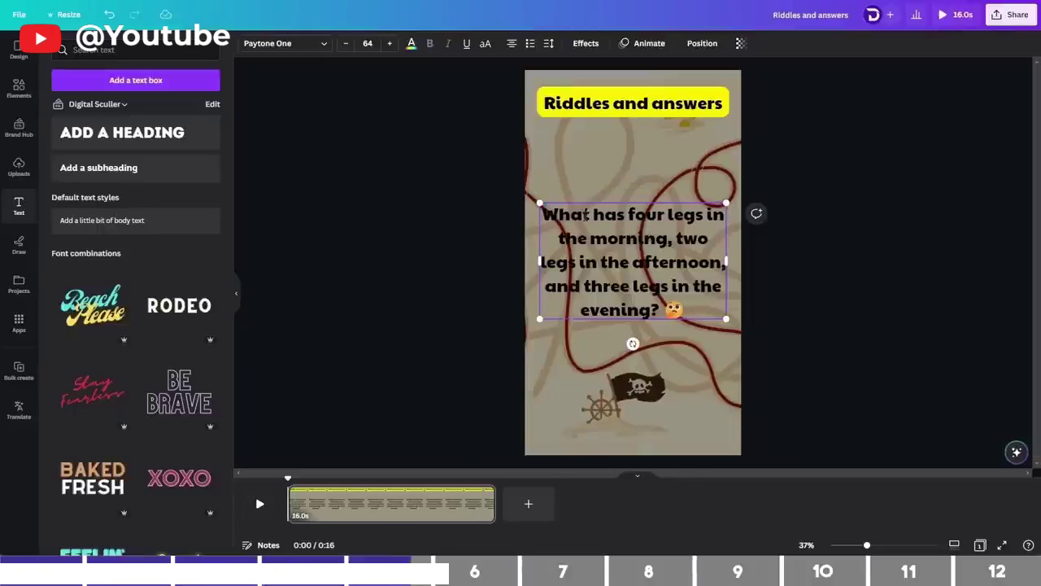
left_click(368, 43)
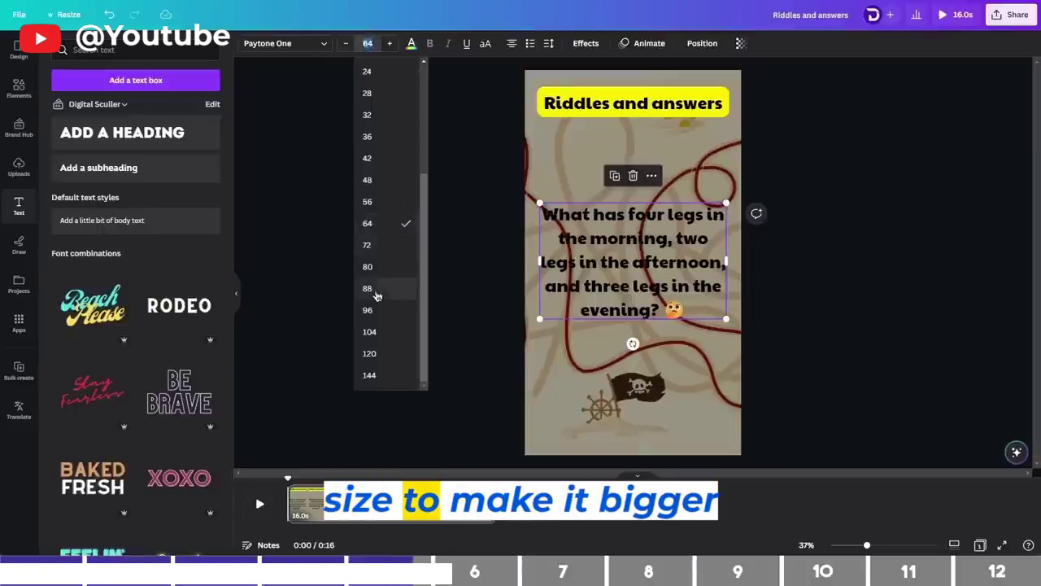
left_click(387, 252)
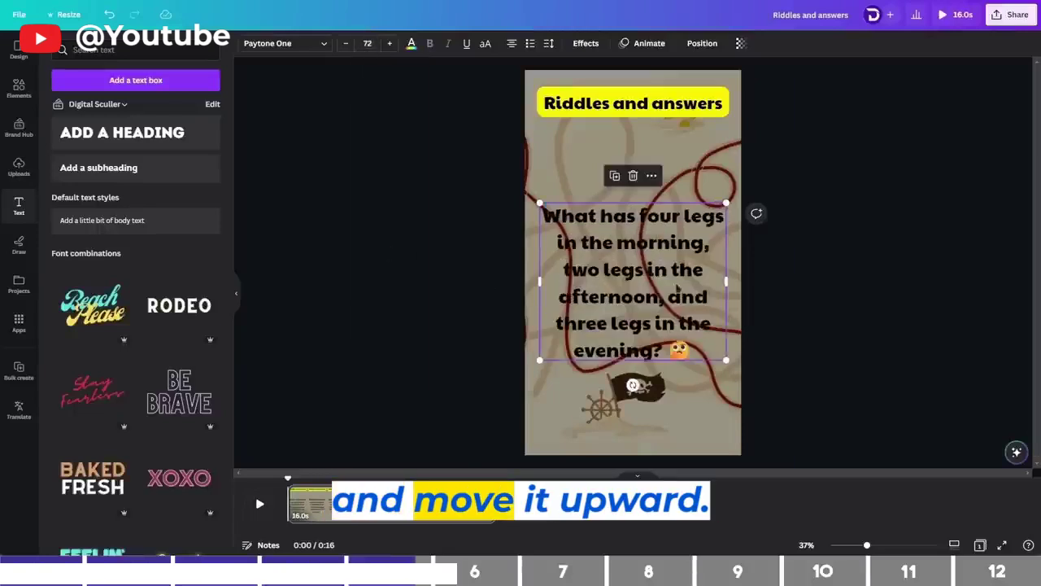
left_click_drag(676, 289, 677, 243)
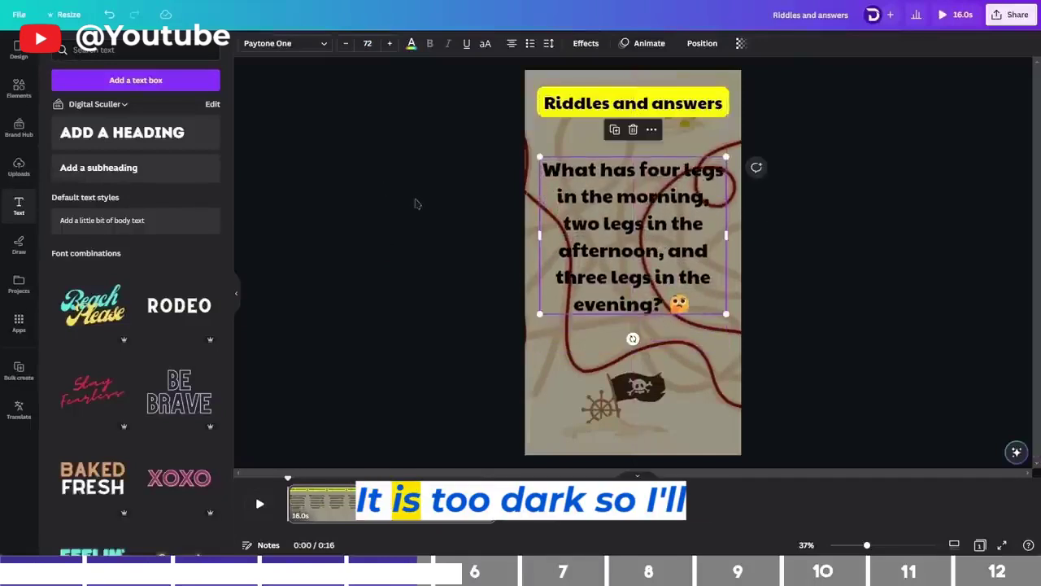
Step: Make the riddle text white with a black Outline effect at thickness 68
left_click(412, 45)
left_click(122, 109)
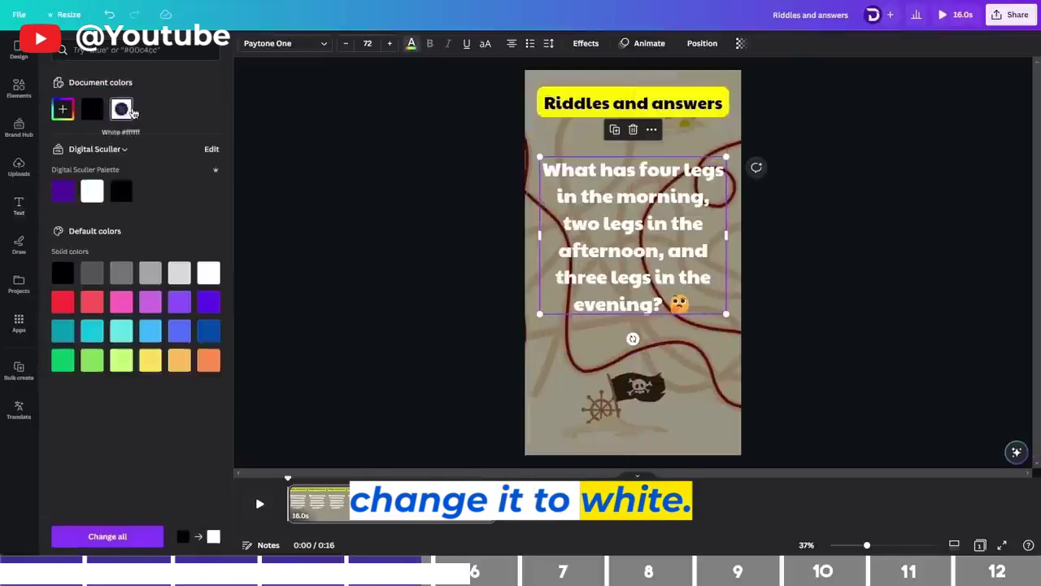
left_click(590, 49)
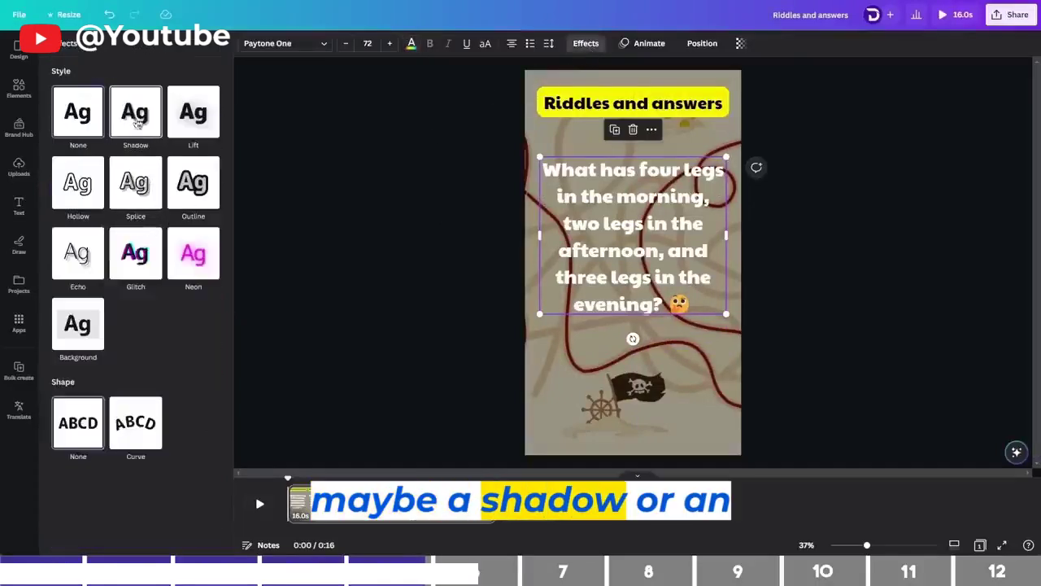
left_click(198, 187)
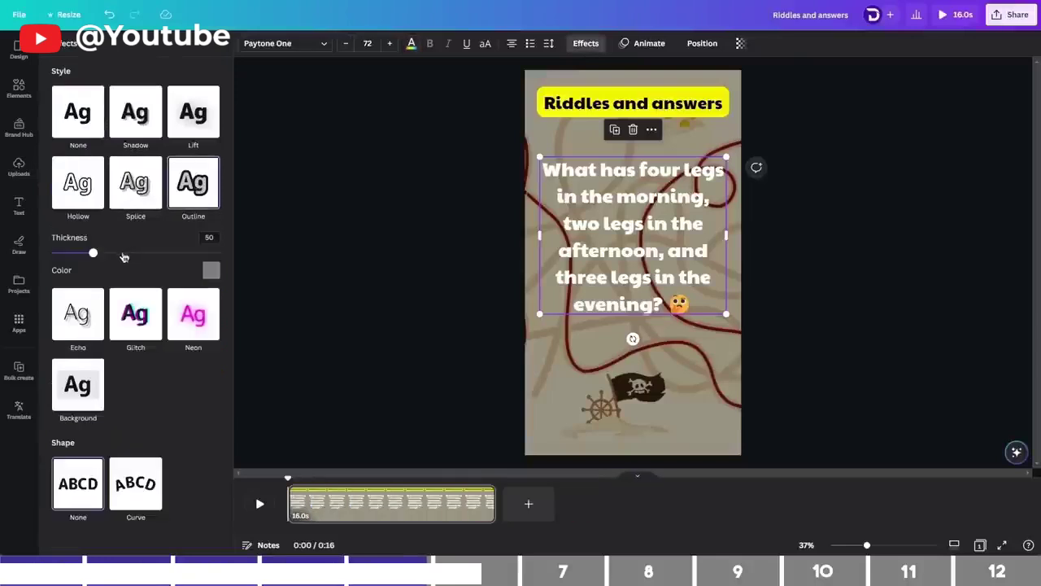
left_click(210, 272)
left_click(94, 332)
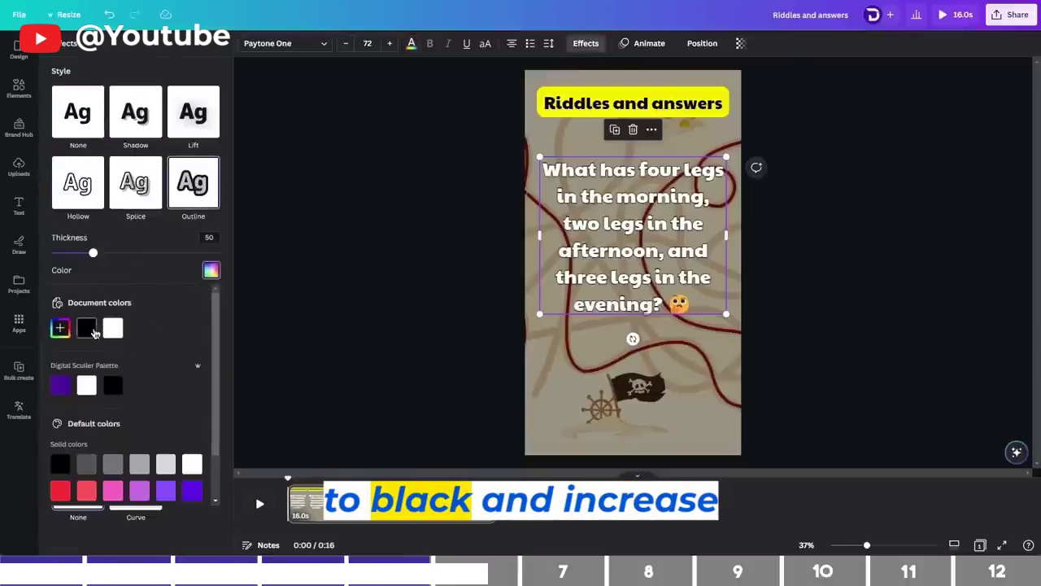
left_click_drag(98, 260, 113, 260)
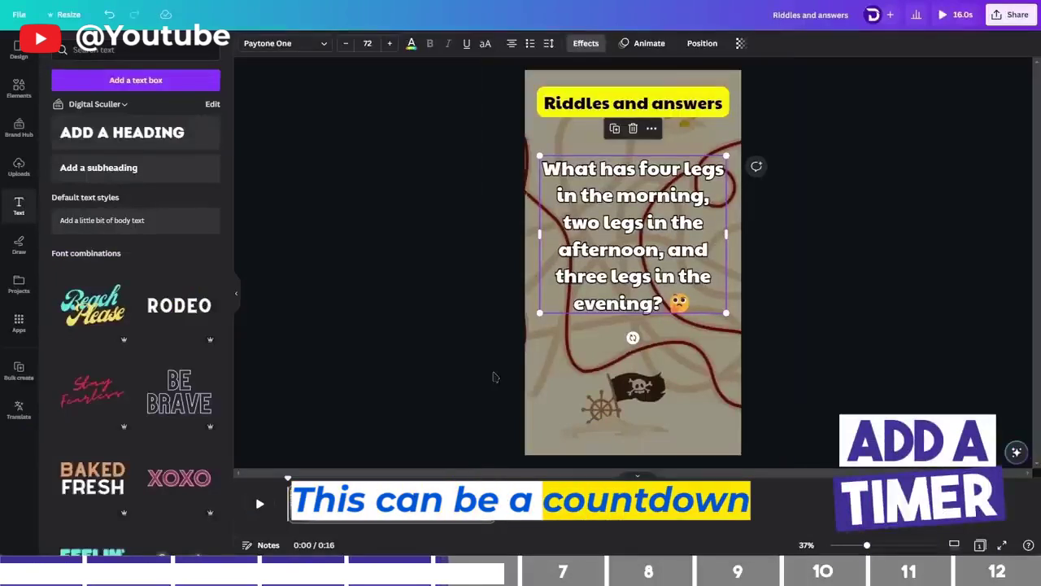
Step: Nudge the riddle text slightly higher on the page
left_click(496, 382)
left_click_drag(629, 297, 629, 276)
left_click(440, 335)
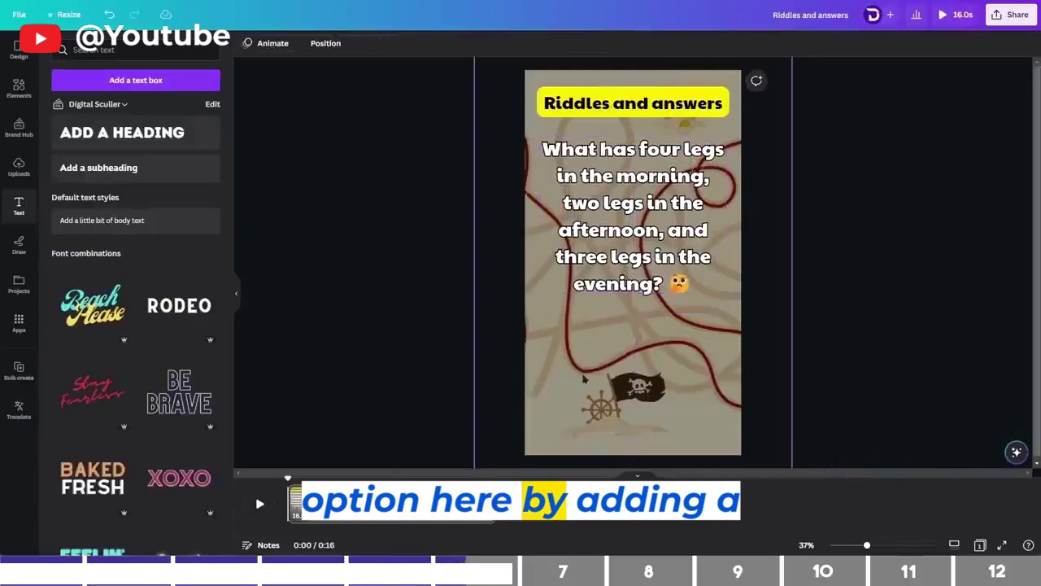
Step: Add a rectangle and shape it into a wide red bar below the pirate flag
key("r")
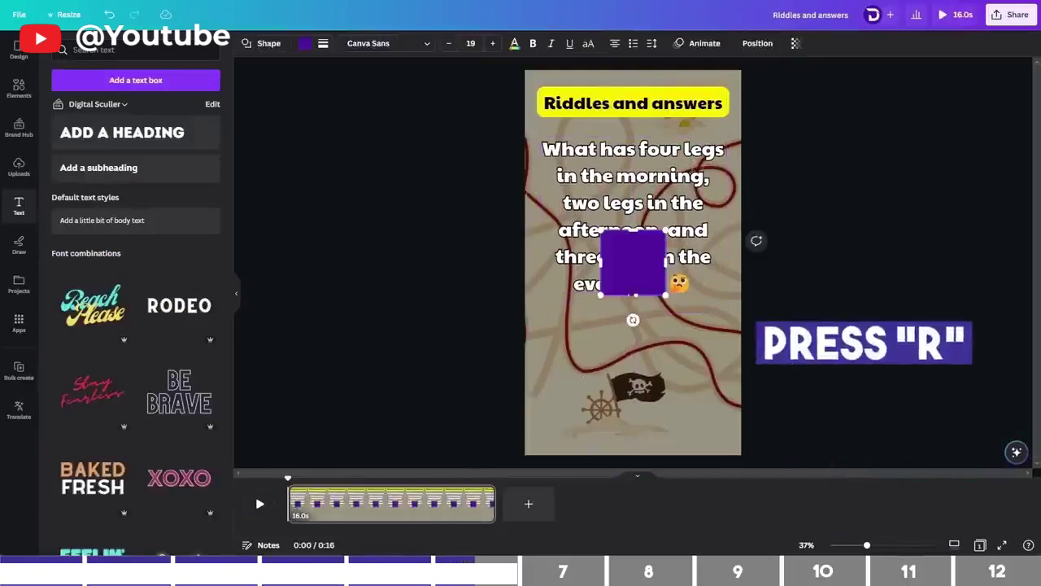
left_click_drag(638, 275, 584, 370)
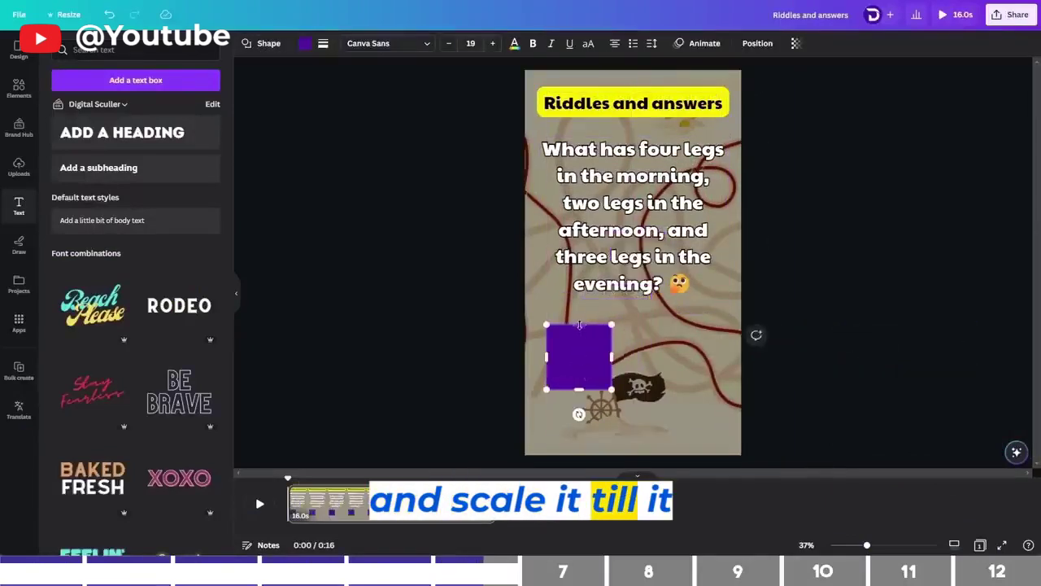
left_click_drag(579, 325, 725, 377)
left_click_drag(606, 378, 599, 406)
left_click(306, 46)
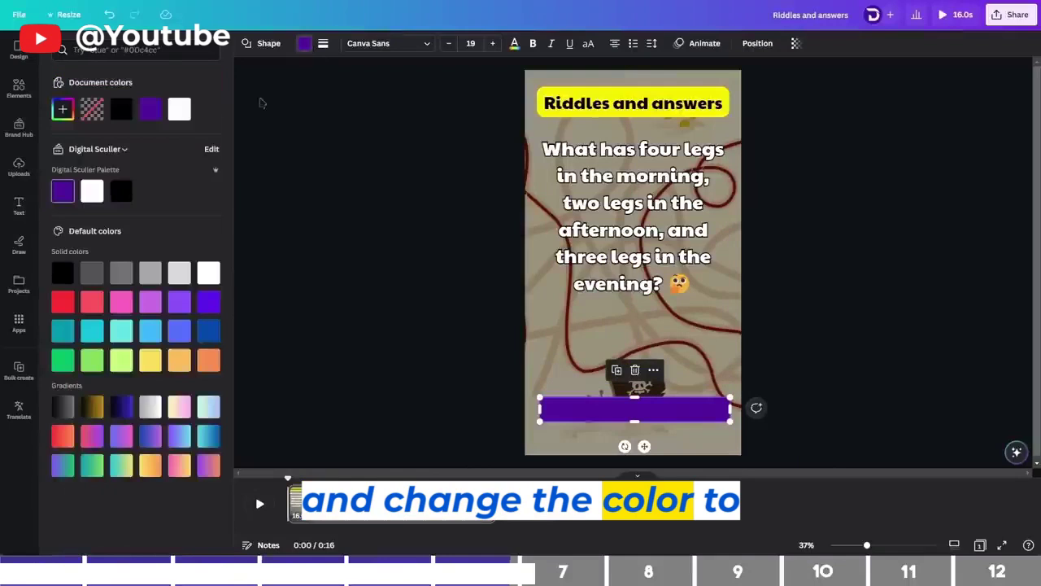
left_click(64, 302)
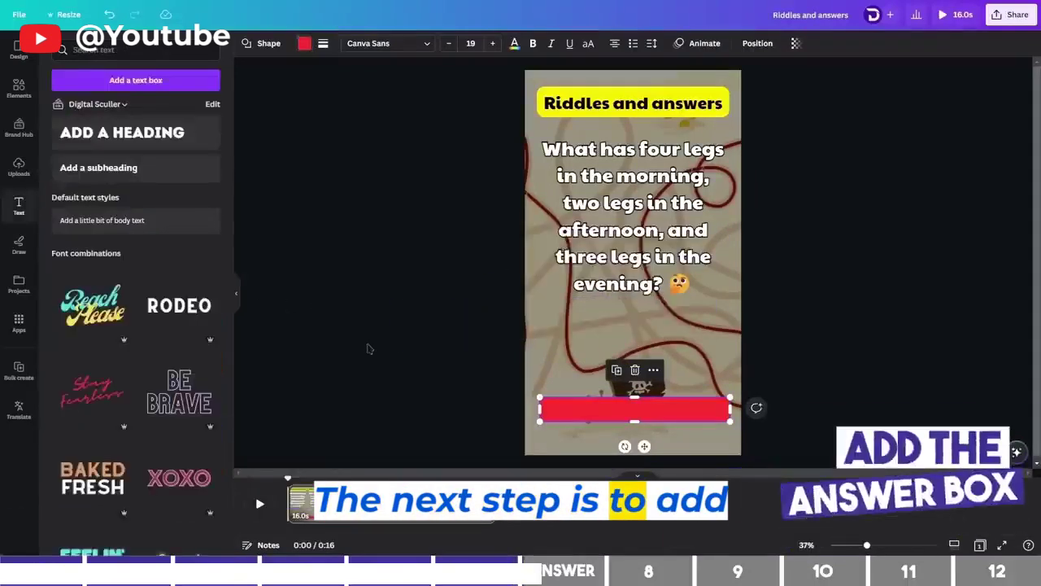
left_click(390, 372)
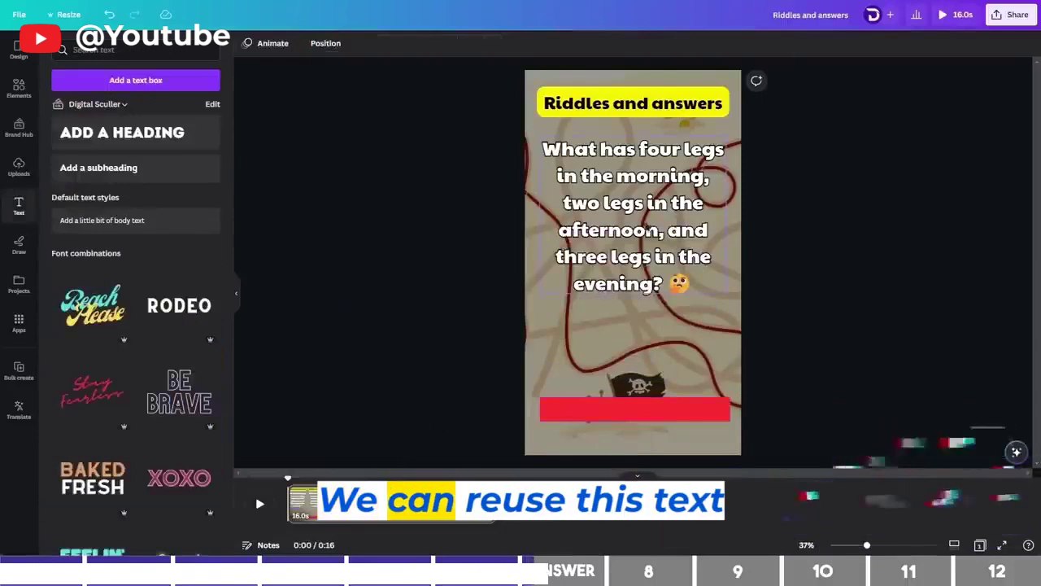
Step: Duplicate the riddle text, drag the copy lower, and copy 'A human' from the ChatGPT table
left_click(647, 231)
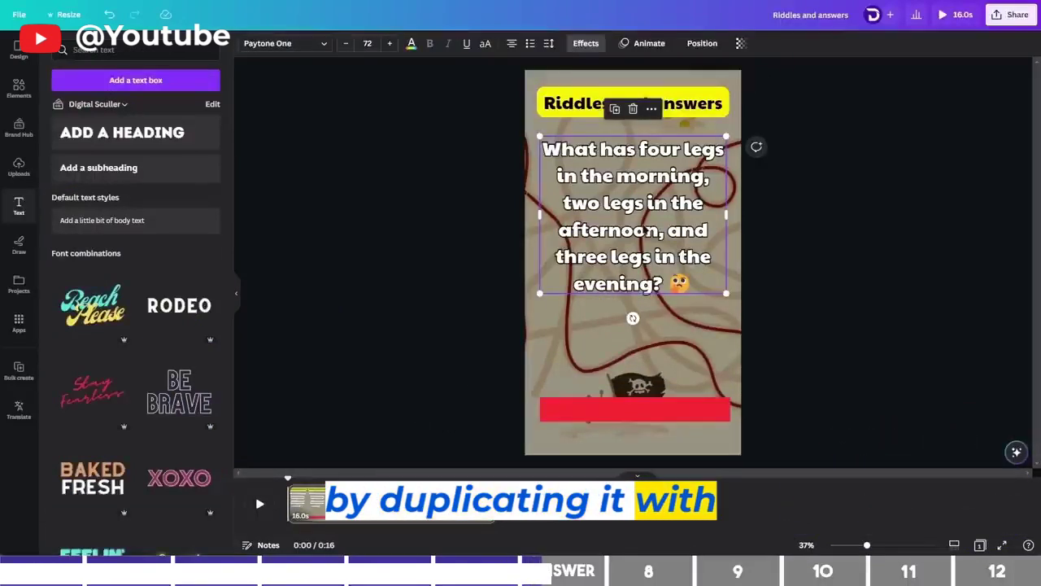
key("ctrl+d")
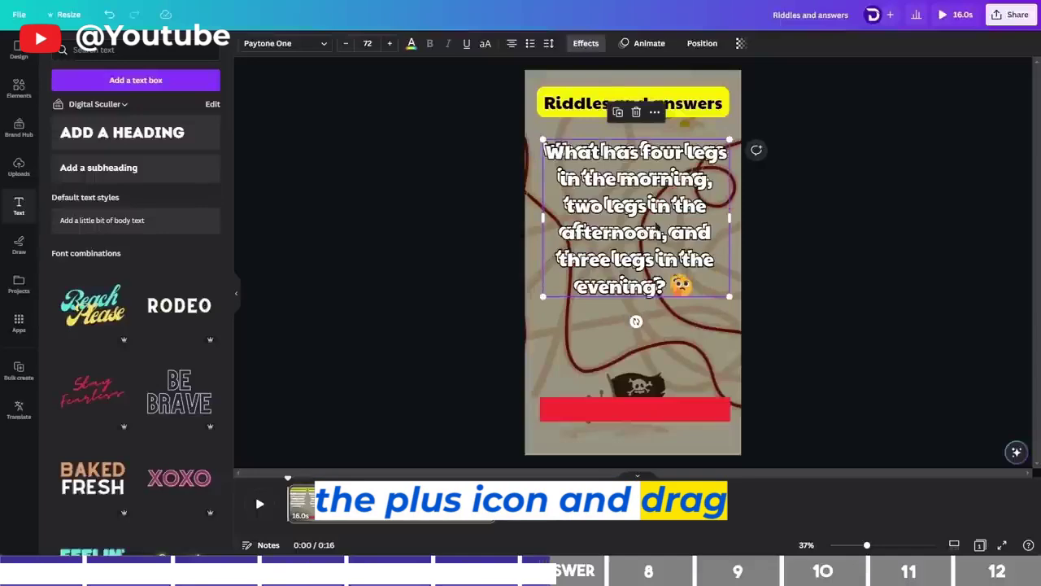
left_click_drag(642, 178, 645, 346)
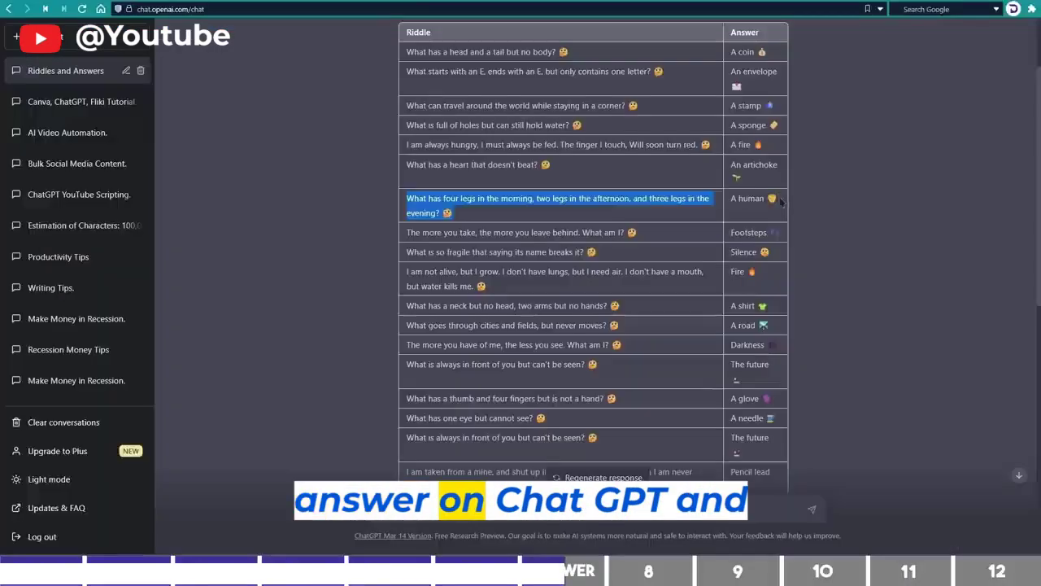
left_click_drag(781, 202, 740, 198)
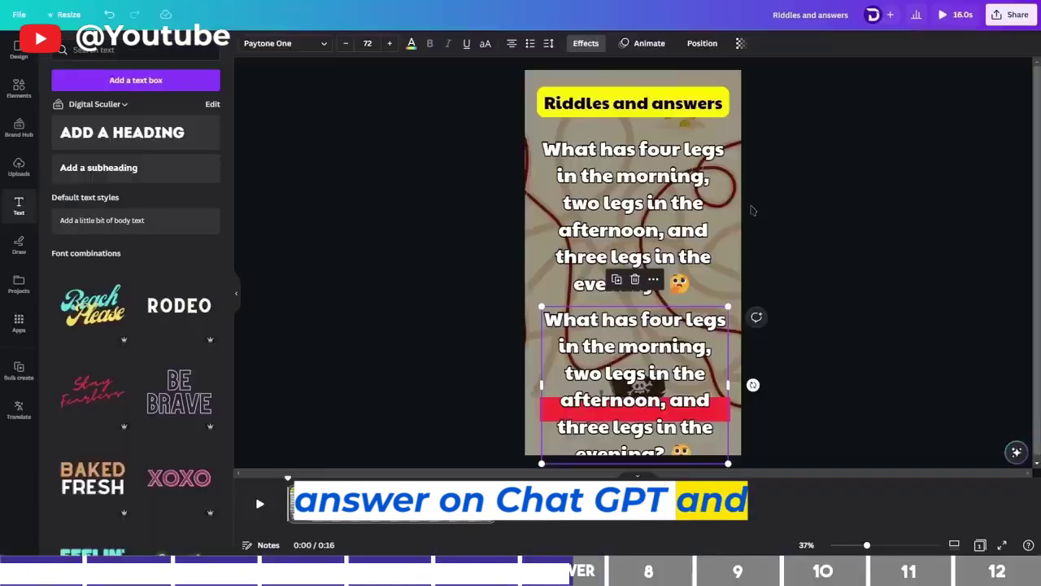
Step: Replace the copy with 'A human' plus its emoji on a new line, enlarged to 111 and centred
triple_click(650, 328)
type("A human 👱")
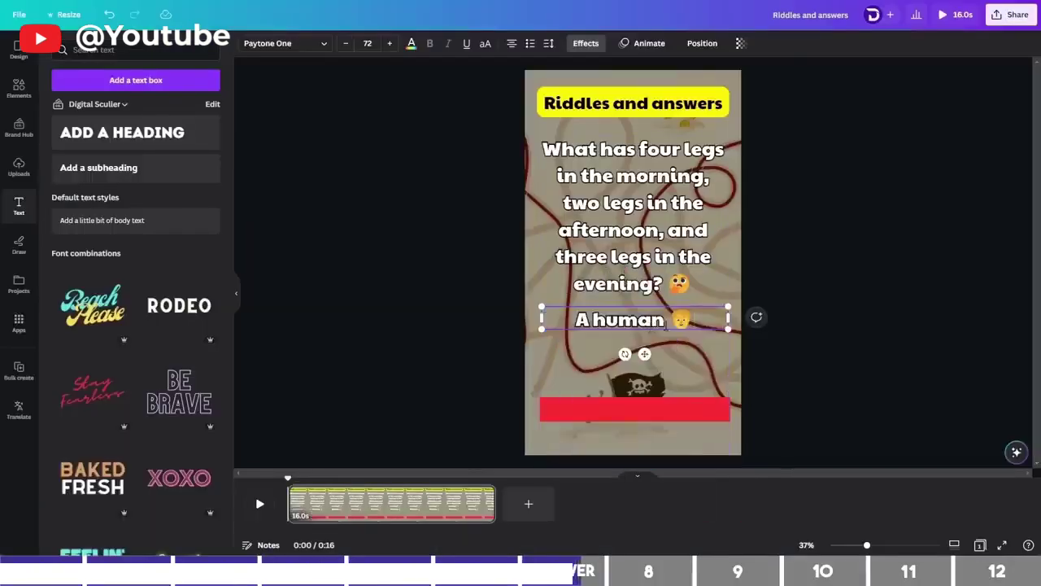
left_click_drag(728, 320, 695, 392)
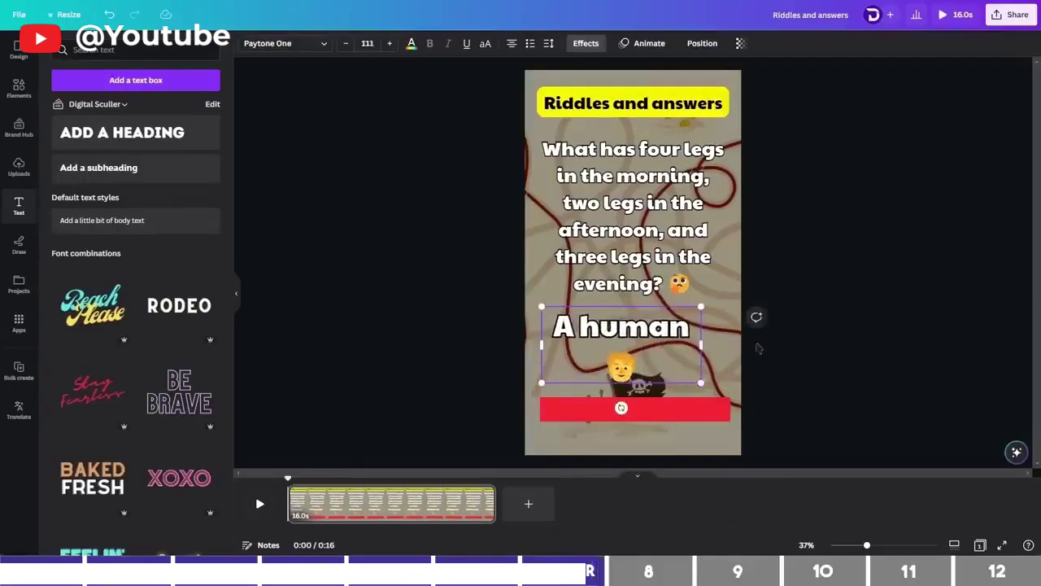
left_click_drag(631, 345, 642, 345)
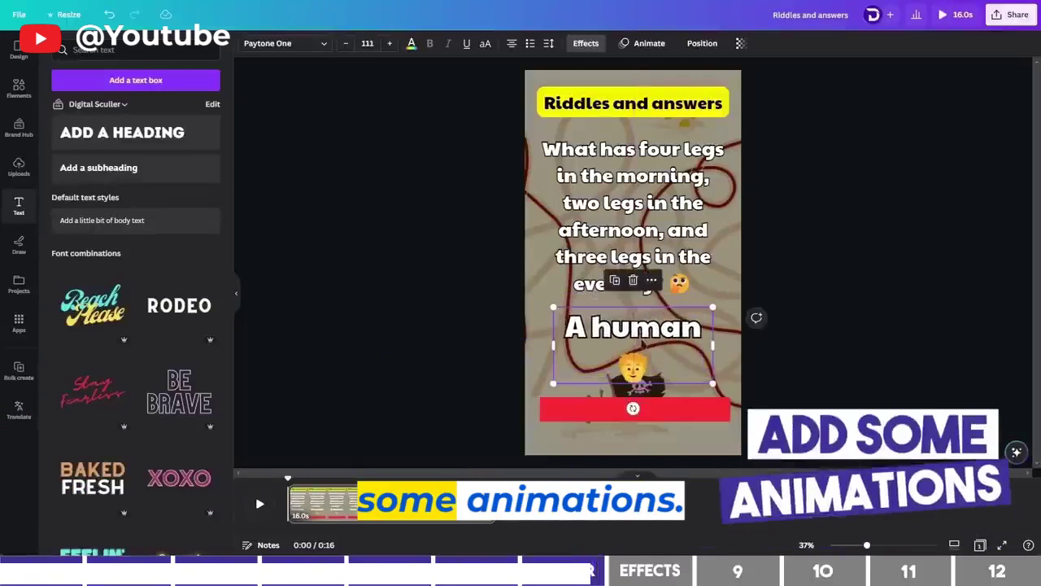
Step: Apply the Pop animation to the 'Riddles and answers' heading
key("Escape")
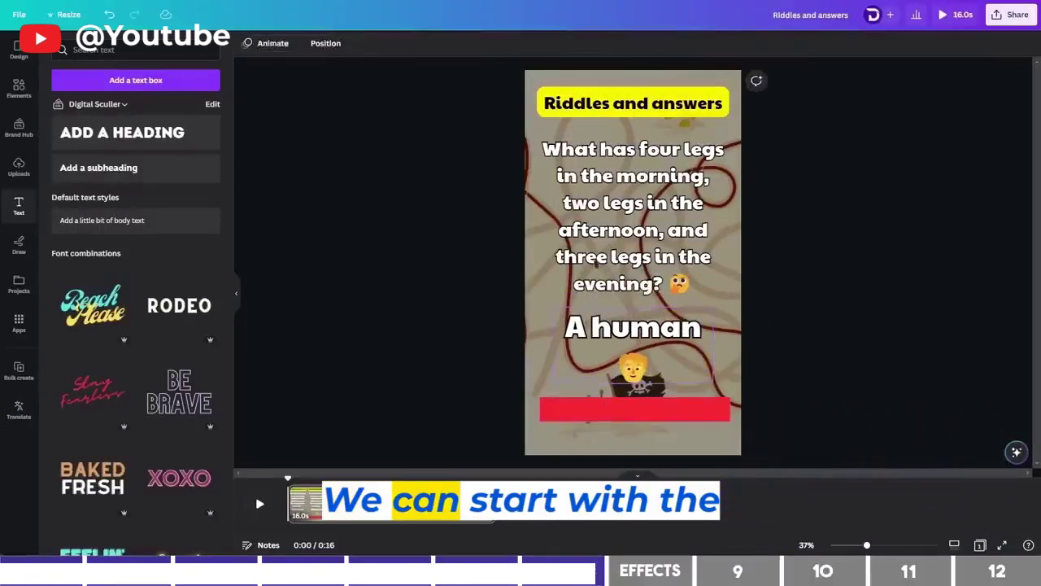
left_click(632, 103)
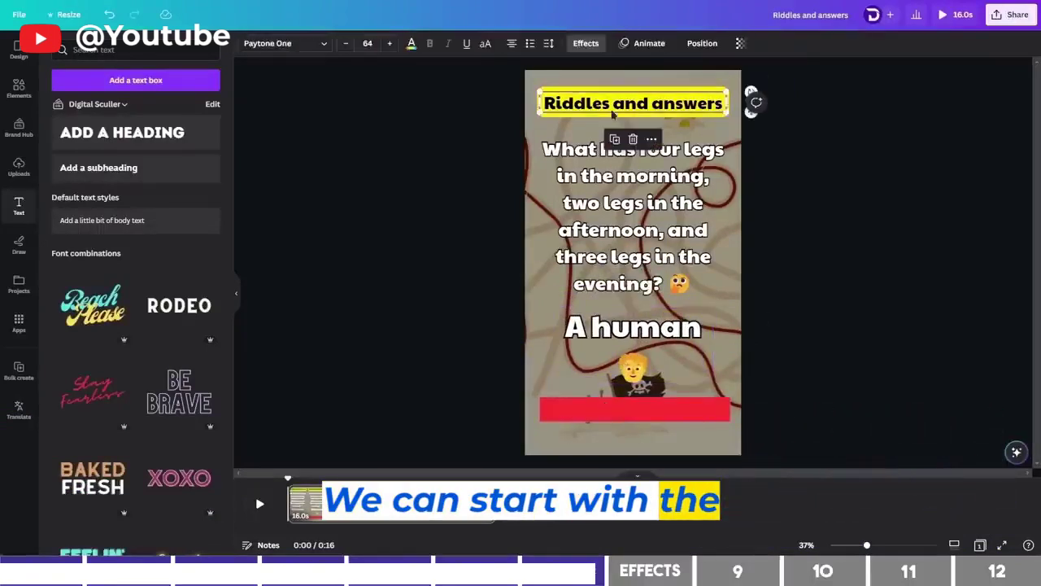
left_click(649, 44)
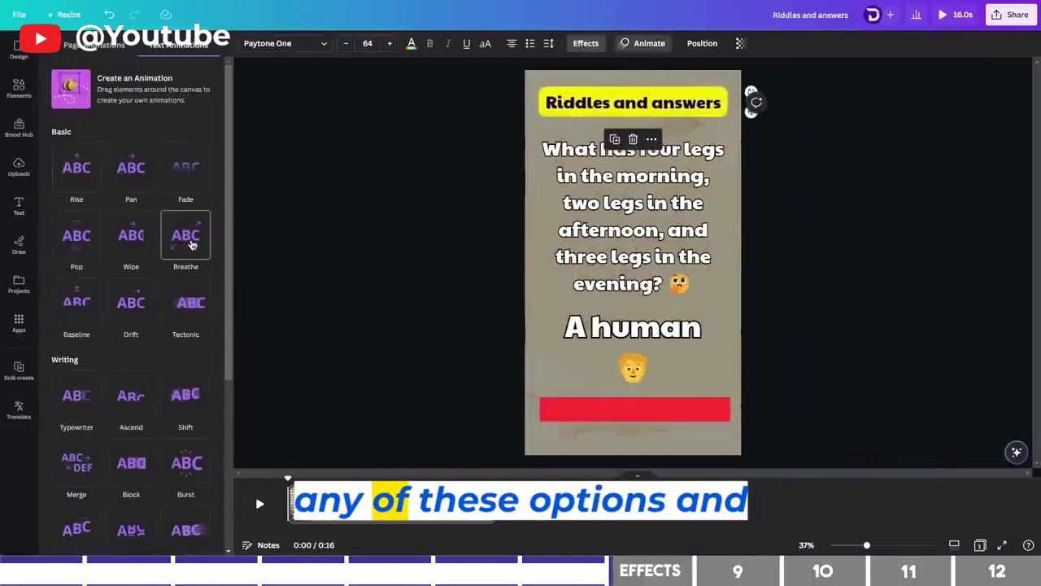
left_click(78, 238)
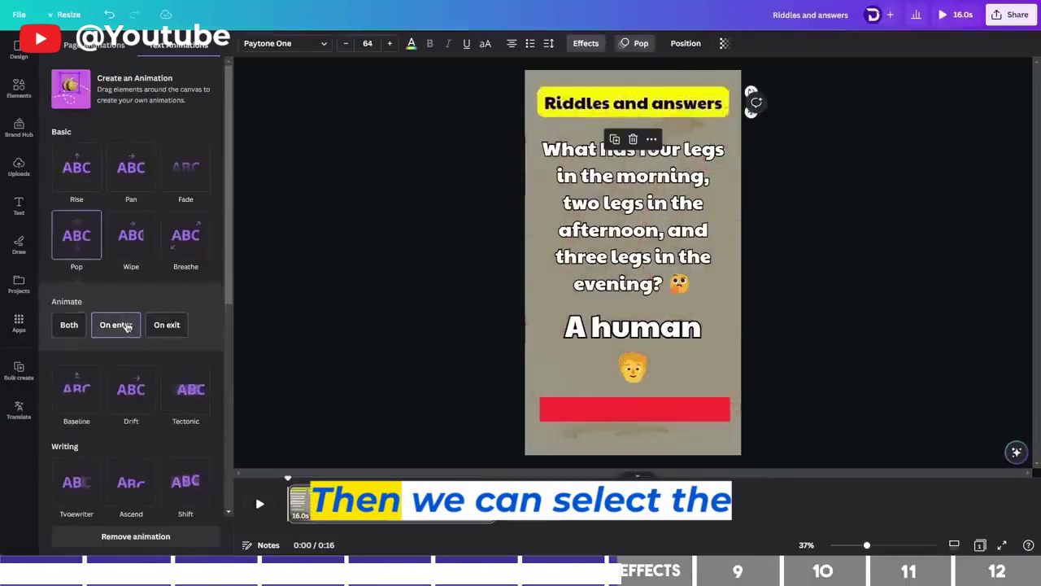
Step: Give the riddle the Ascend animation on both entry and exit, and the 'A human' answer Burst
left_click(612, 218)
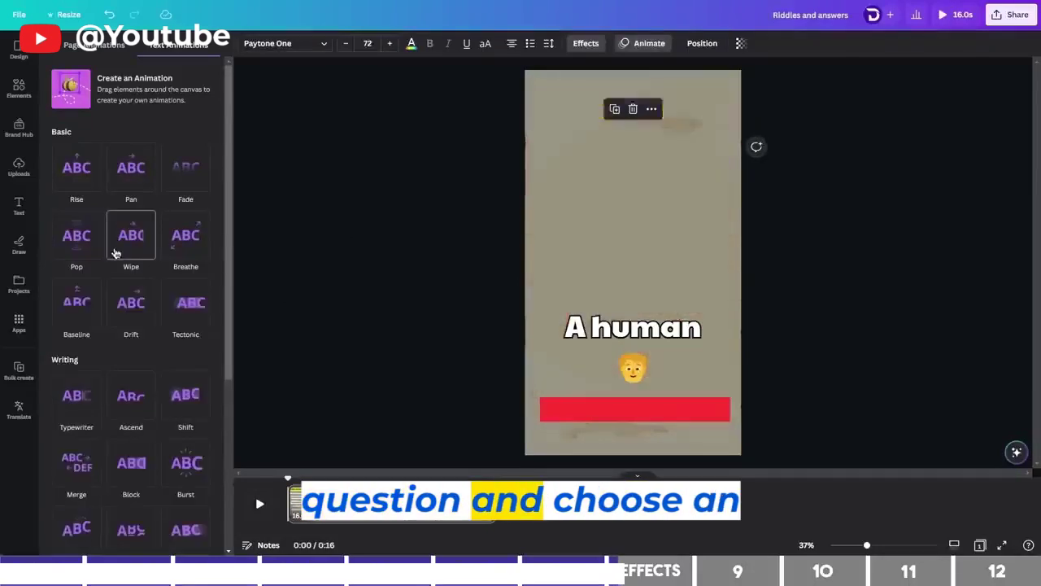
scroll(128, 309, "down", 2)
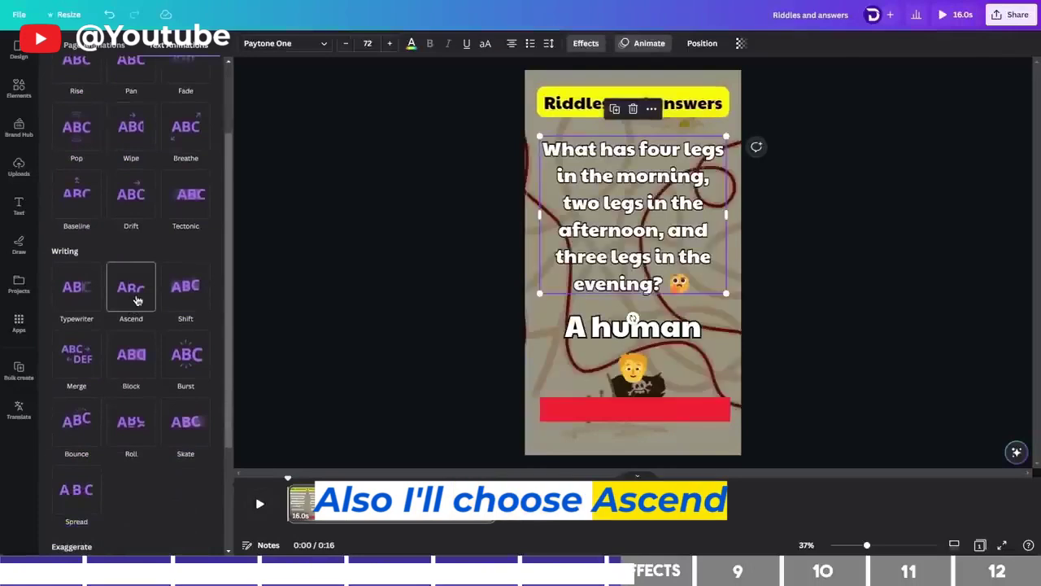
left_click(137, 300)
left_click(69, 334)
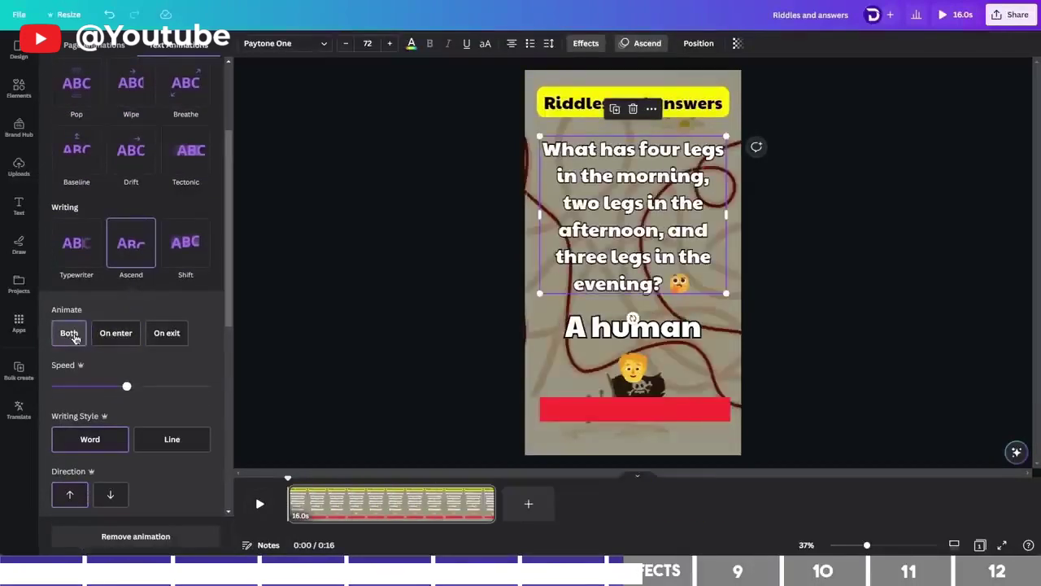
left_click(633, 341)
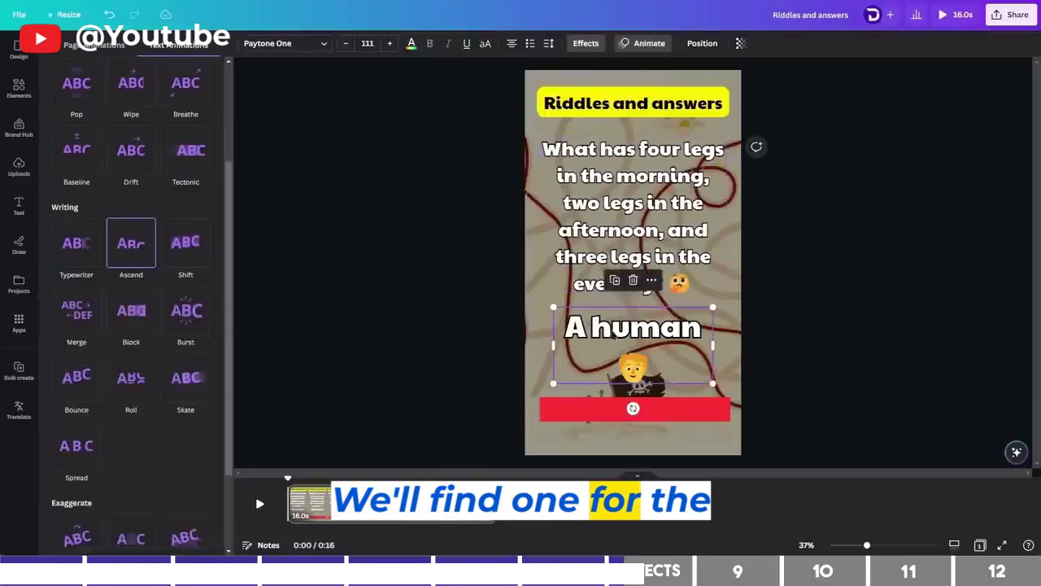
left_click(187, 317)
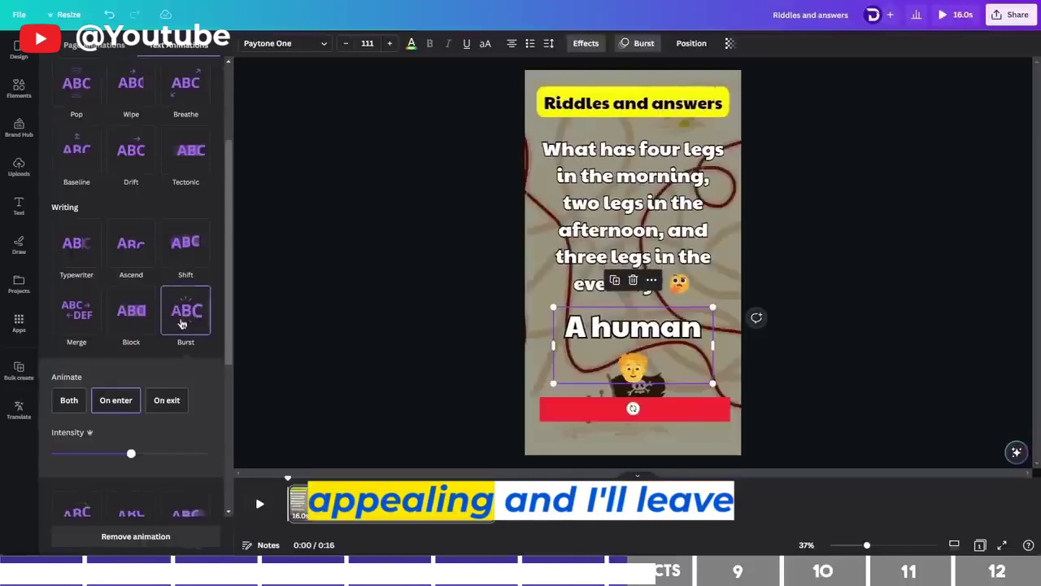